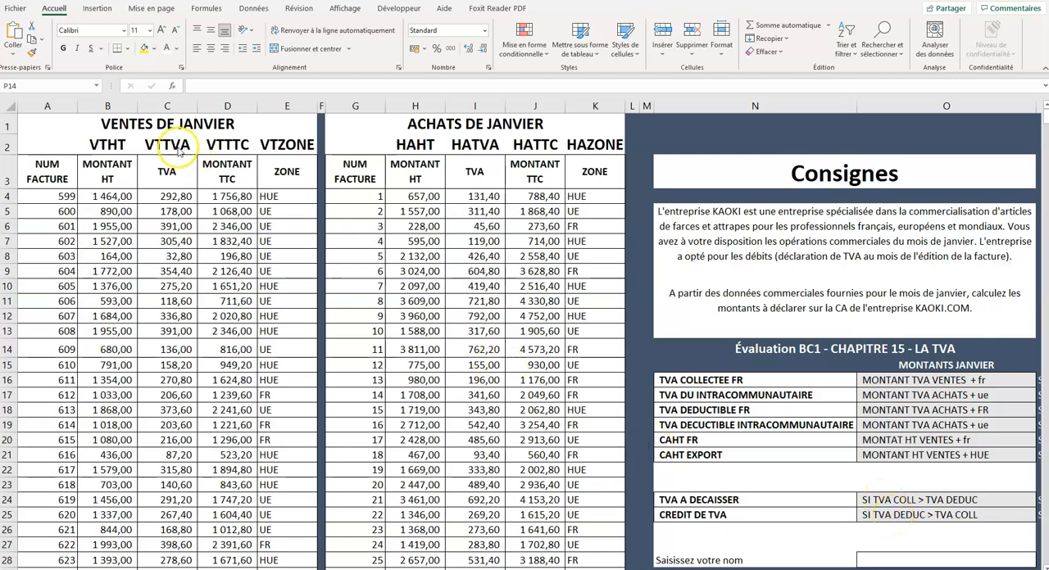
- Examine the January sales table in columns A to E and the January purchases table in columns G to K
drag(48, 106, 297, 107)
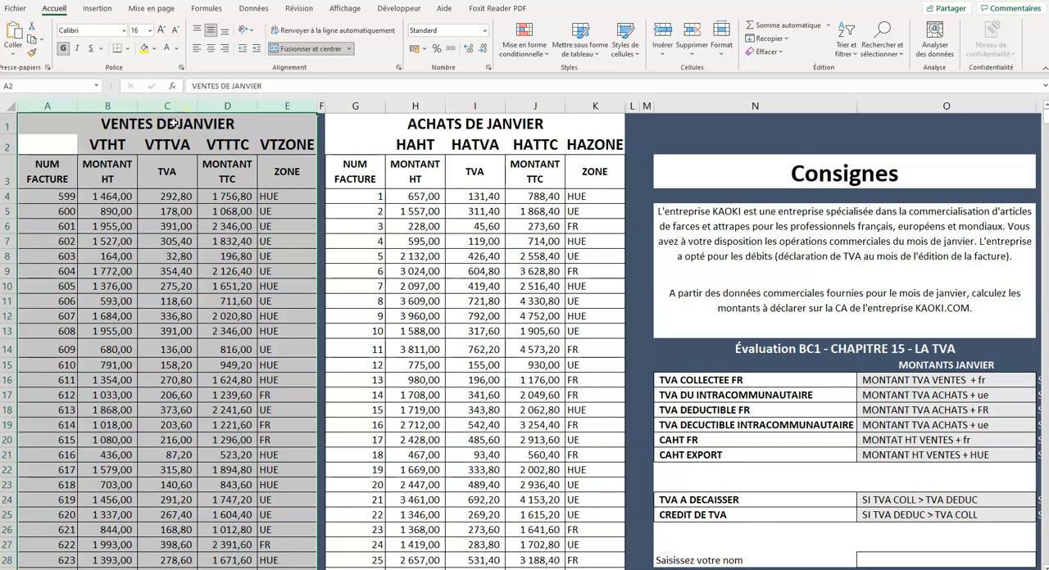
drag(352, 106, 595, 107)
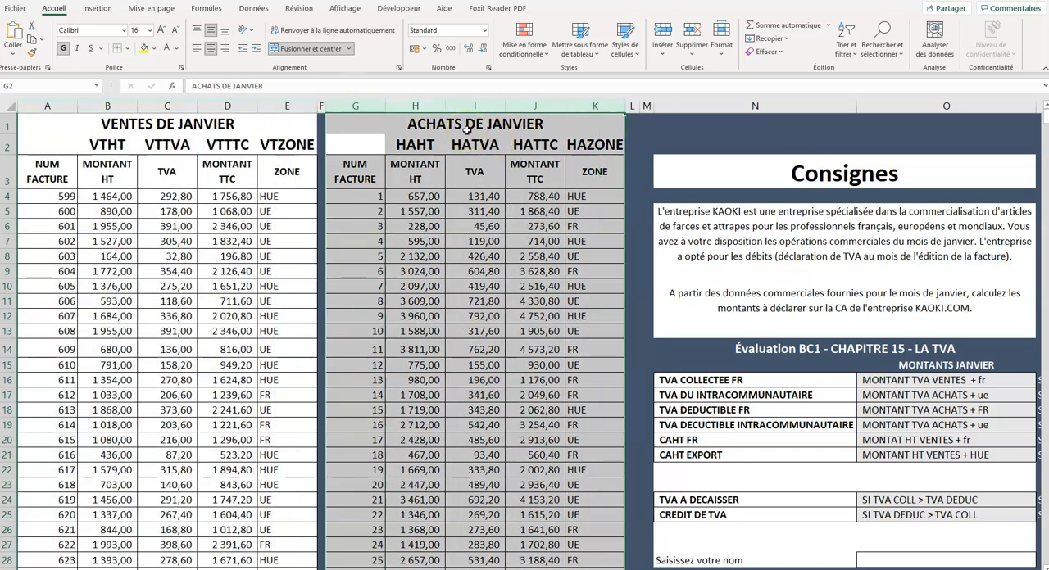
drag(59, 106, 286, 106)
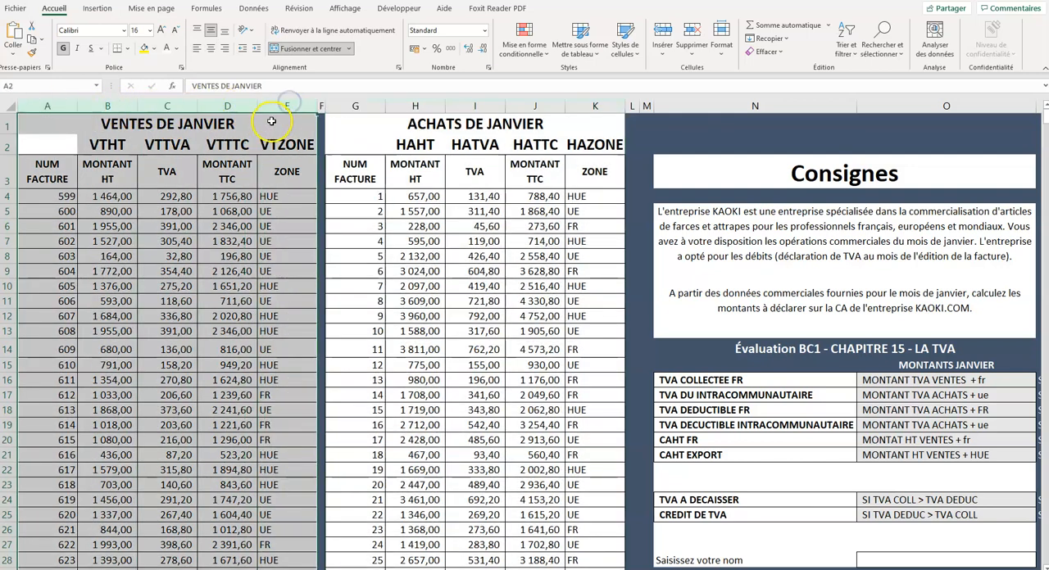
drag(357, 106, 584, 105)
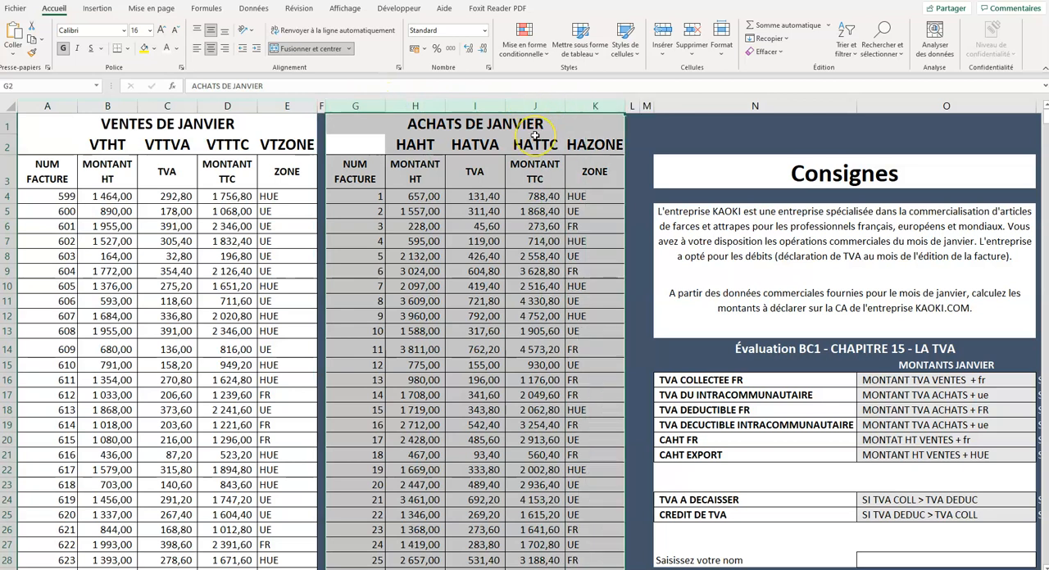
click(113, 176)
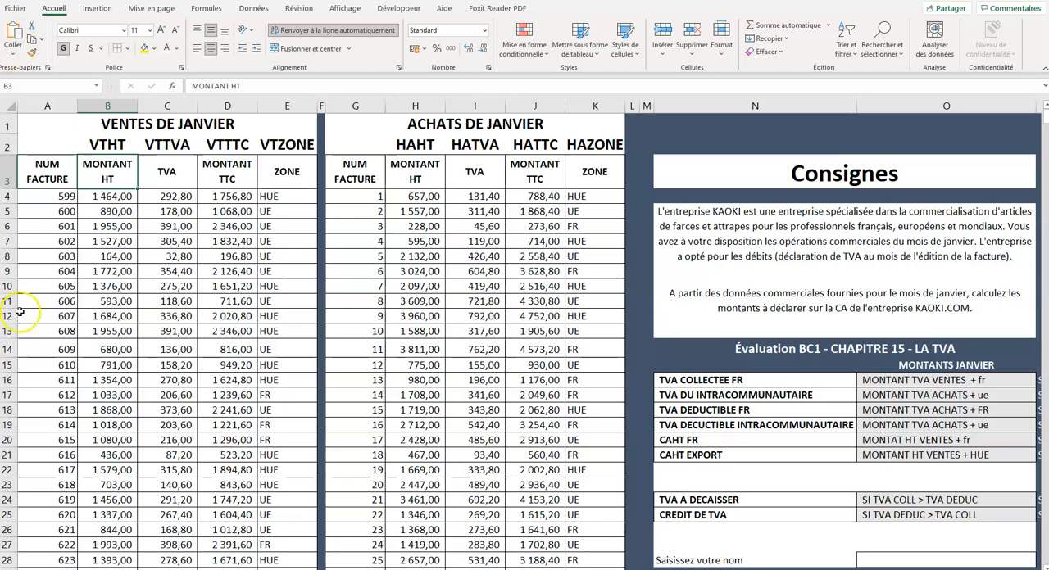
- Calculate TVA COLLECTEE FR in O16 with the formula =somme.si(vtzone;"fr";vttva)
click(879, 380)
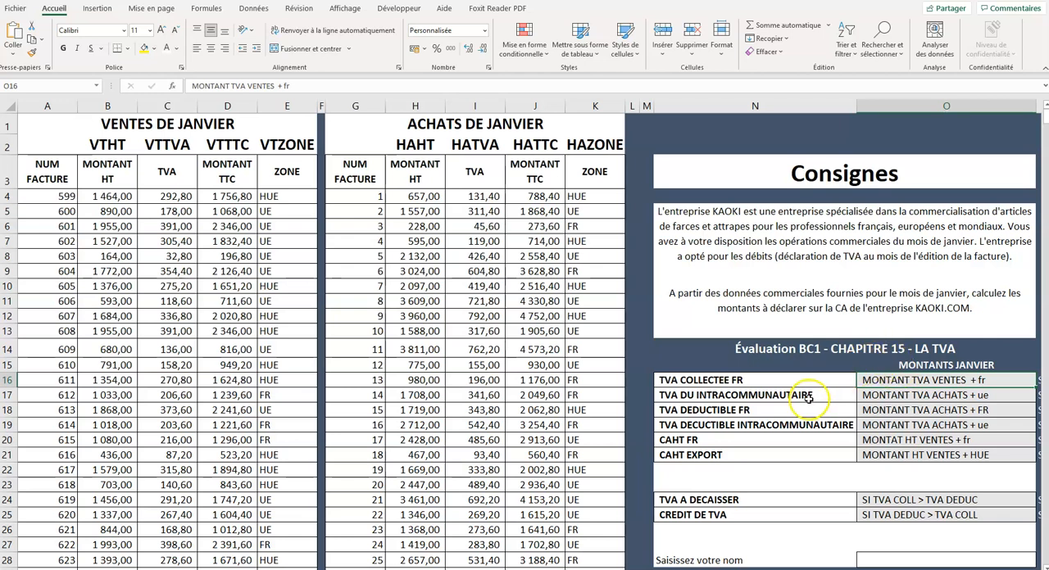
text(=)
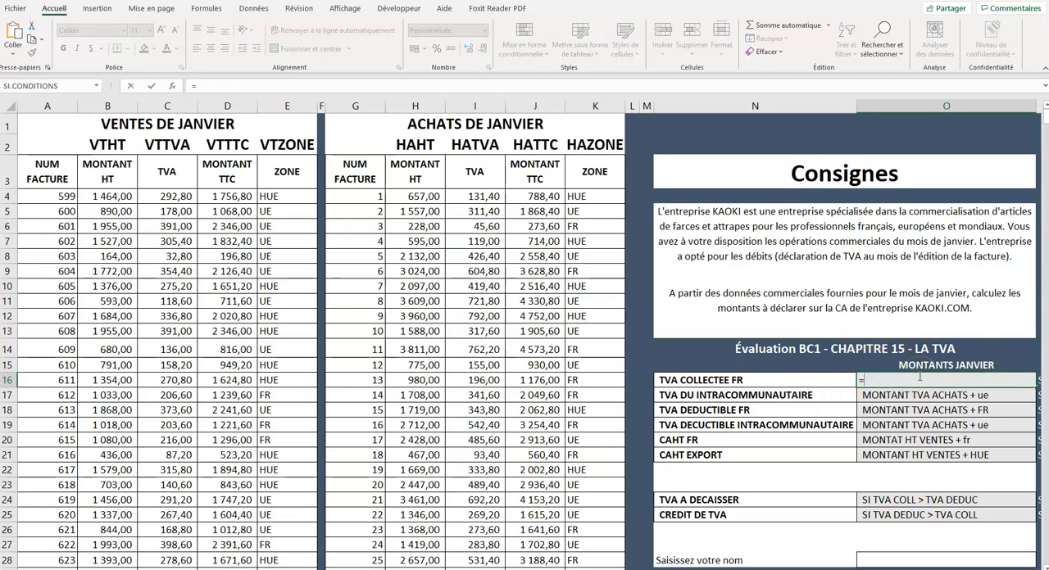
text(so)
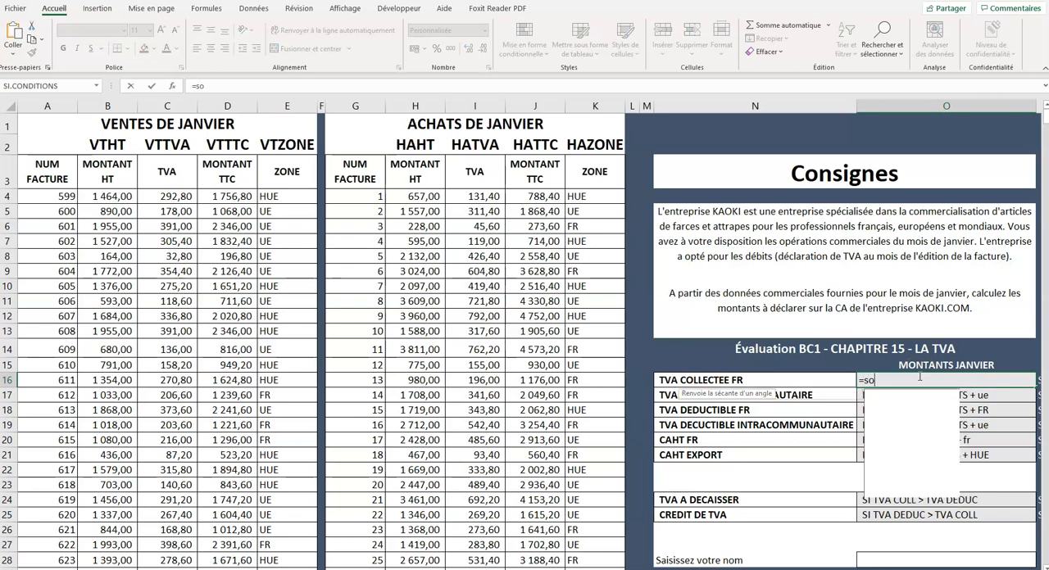
text(mme.si()
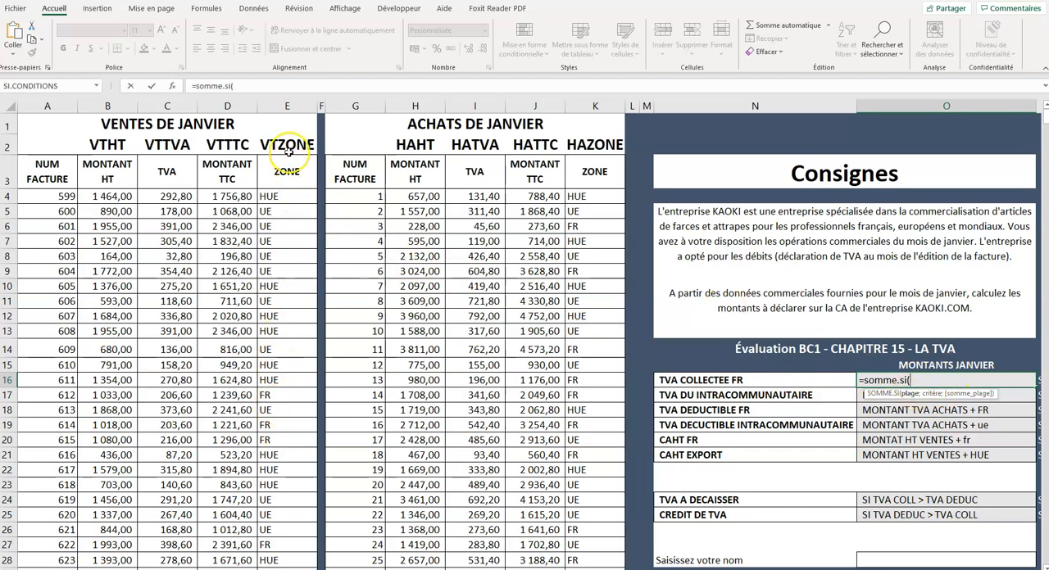
text(vtr)
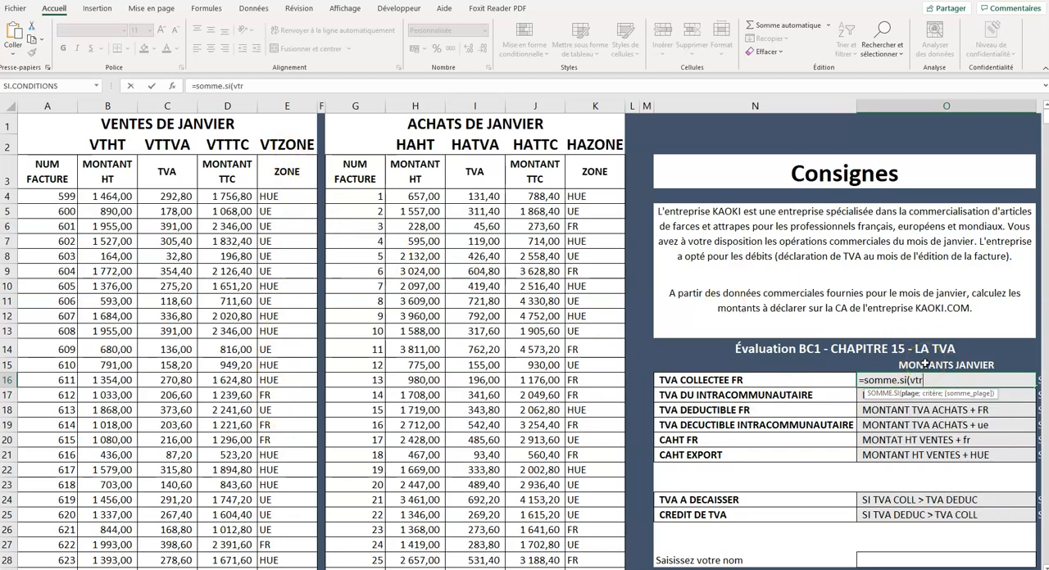
key(BackSpace)
text(zone)
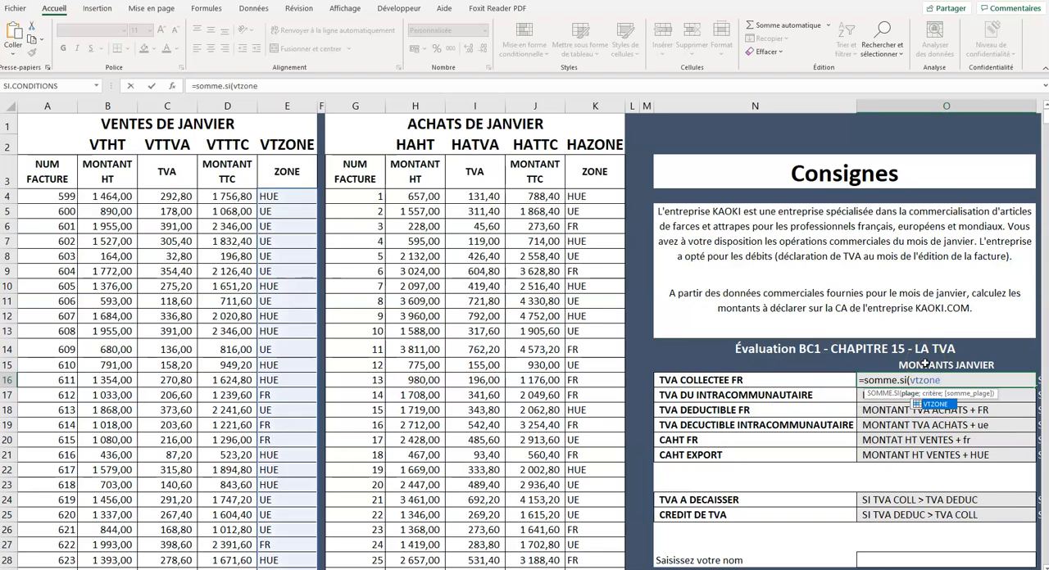
text(;)
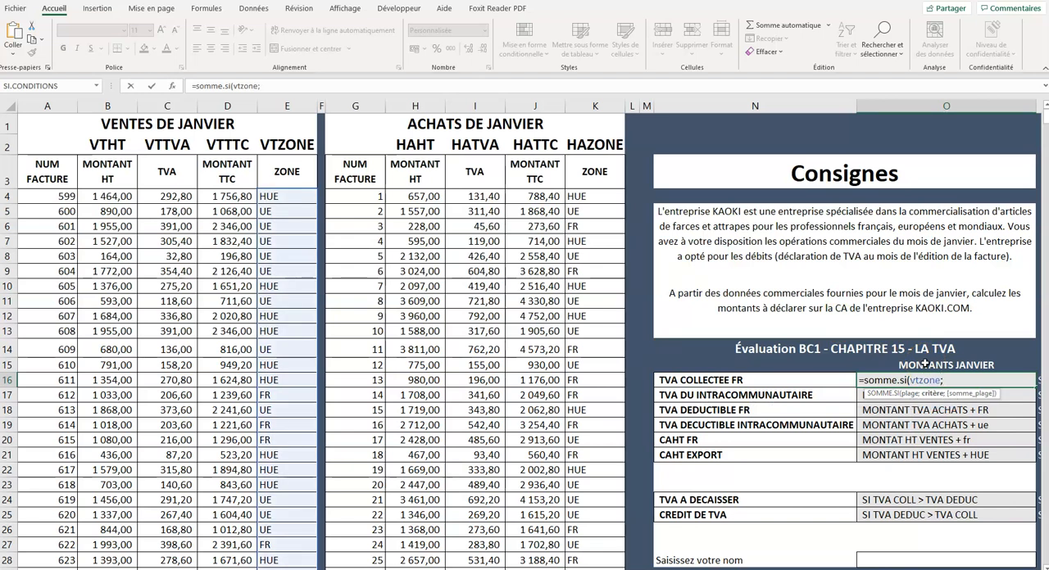
text("fr";)
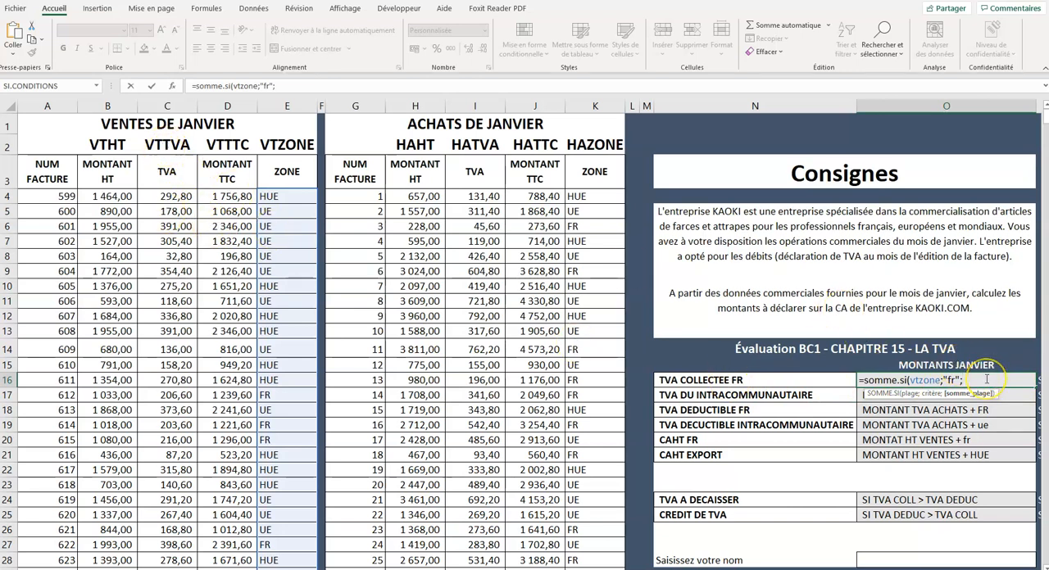
text(vttva)
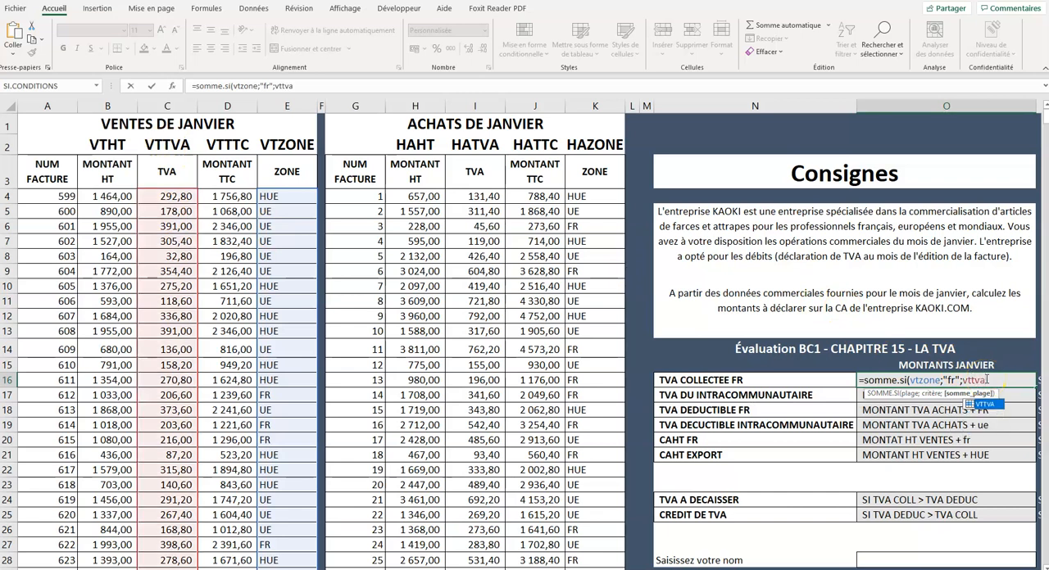
text())
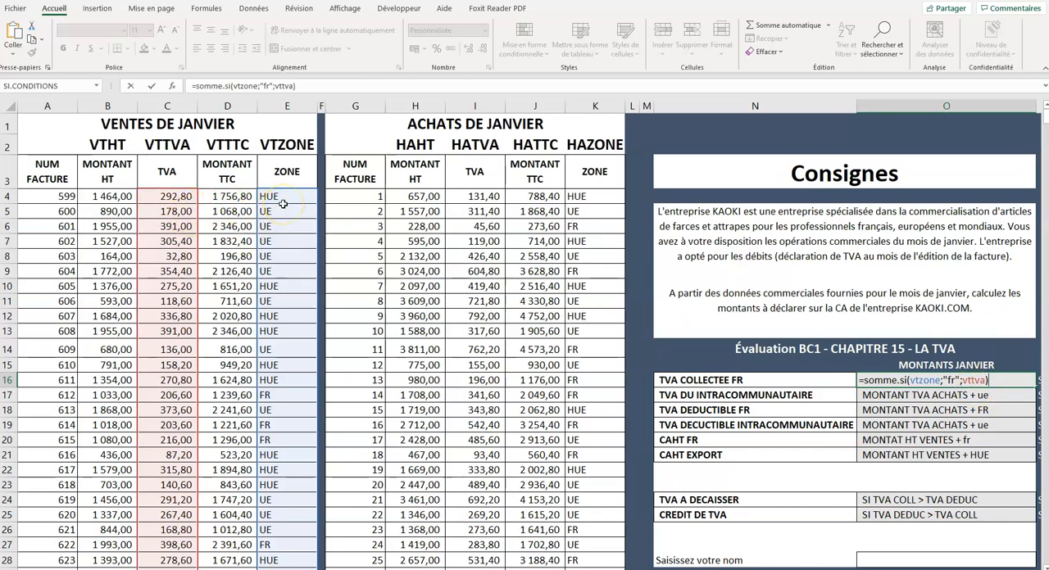
key(Return)
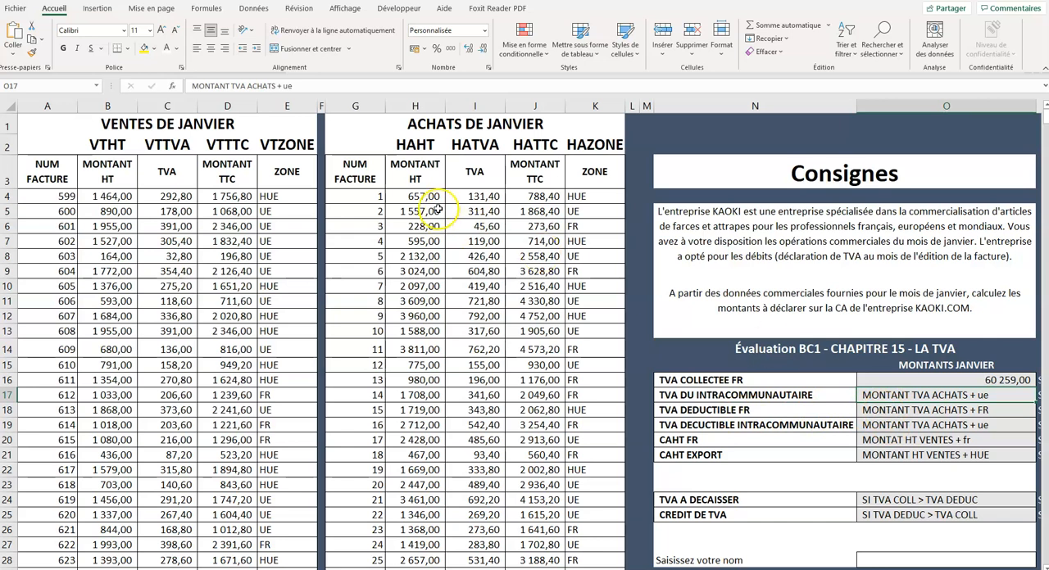
- Calculate TVA DEDUCTIBLE FR in O18 with the formula =somme.si(hazone;"fr";hatva)
drag(476, 172, 493, 529)
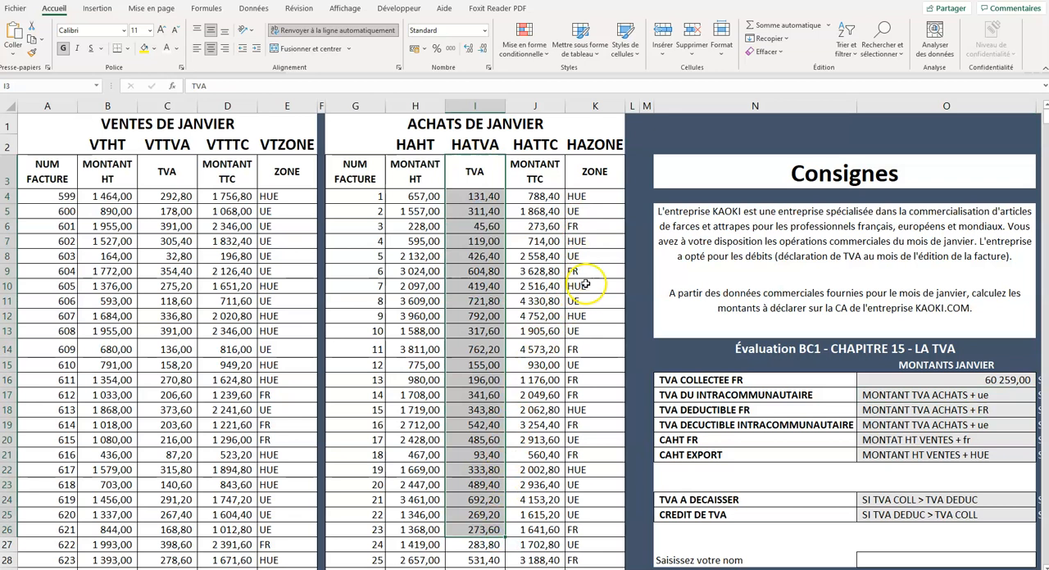
click(938, 425)
click(929, 409)
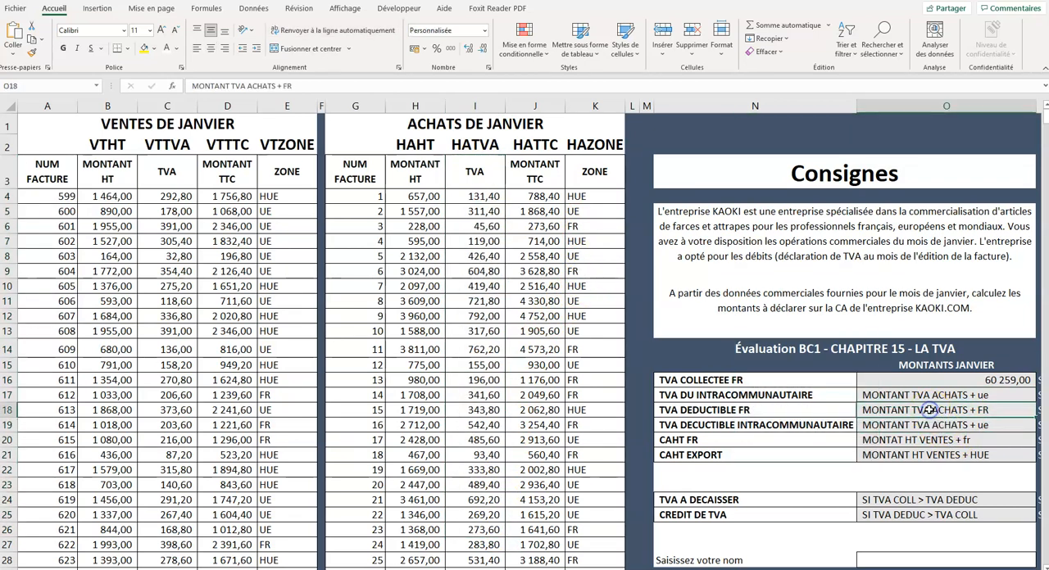
text(=somme.si()
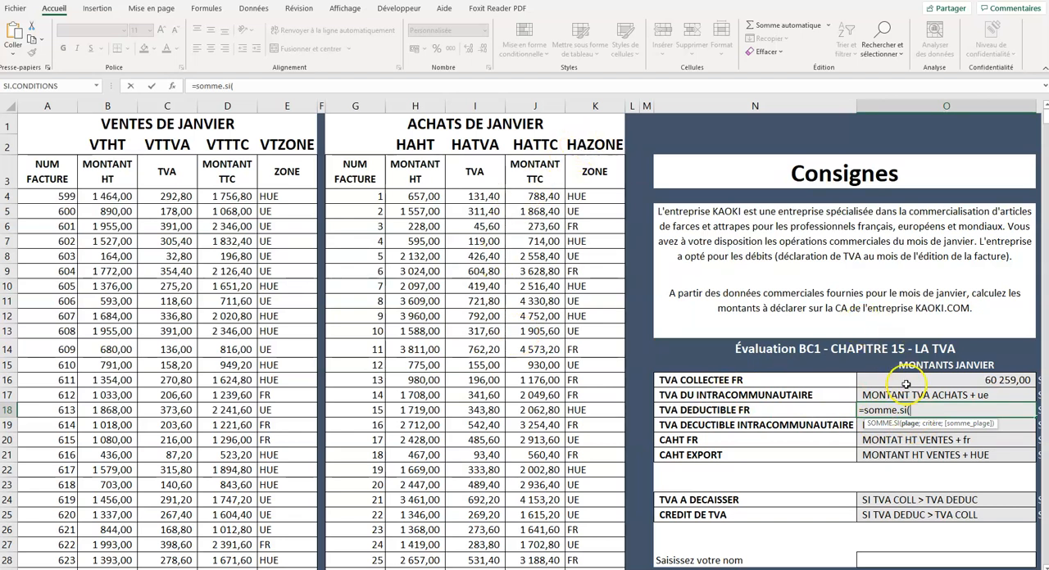
text(hazone)
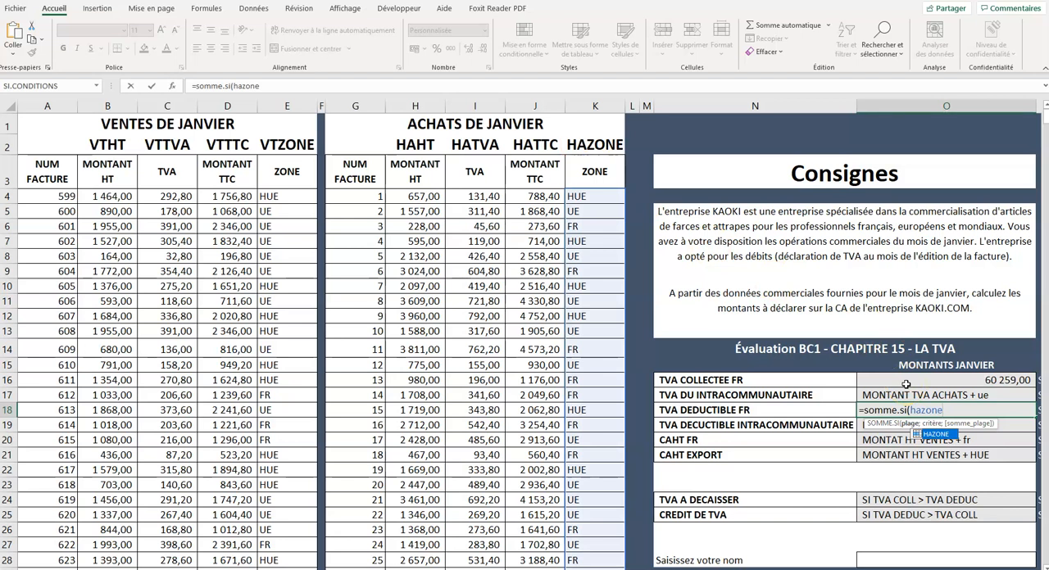
text(;)
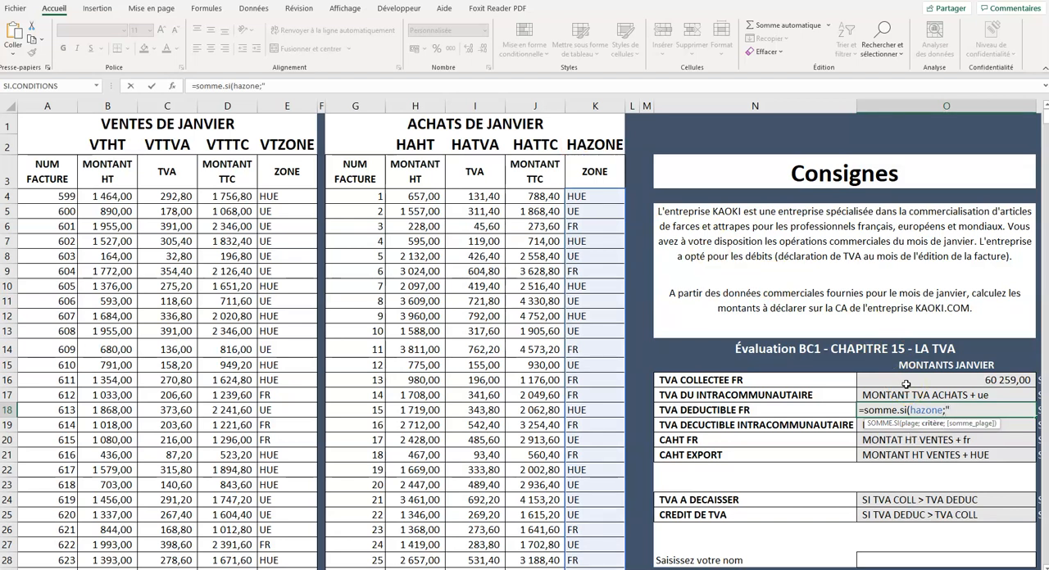
text("fr";)
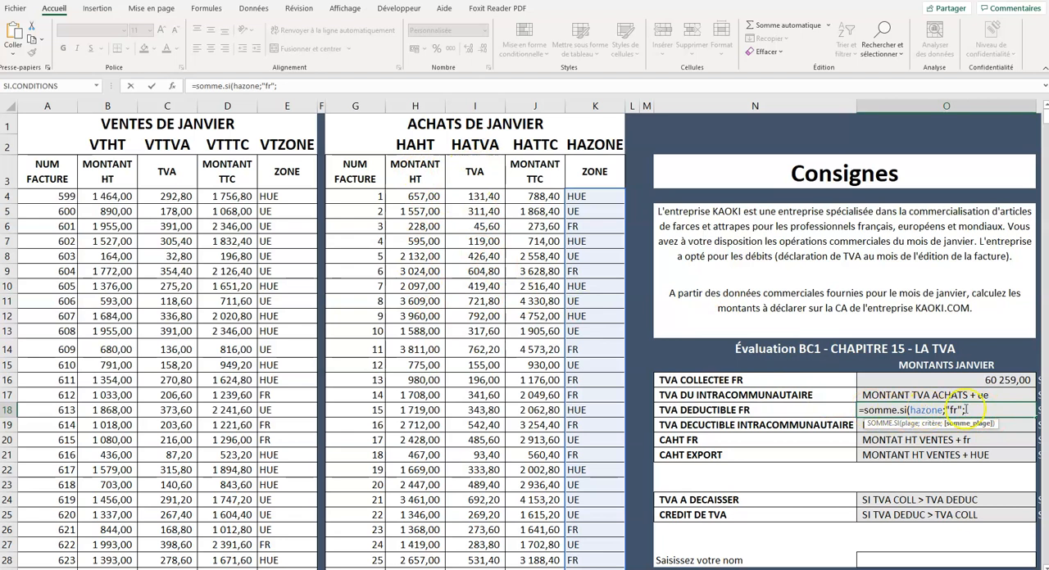
text(hatva))
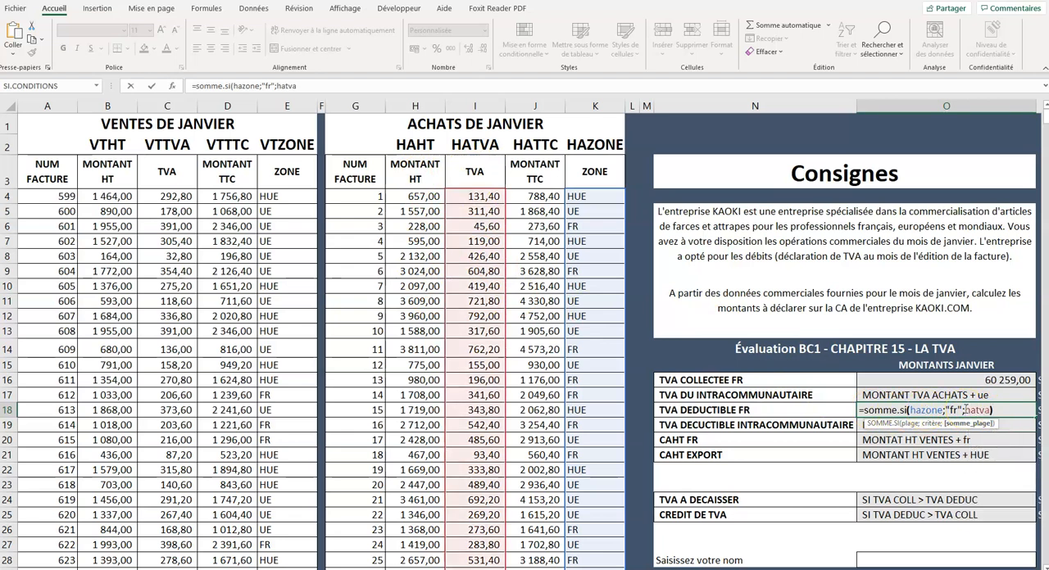
key(Return)
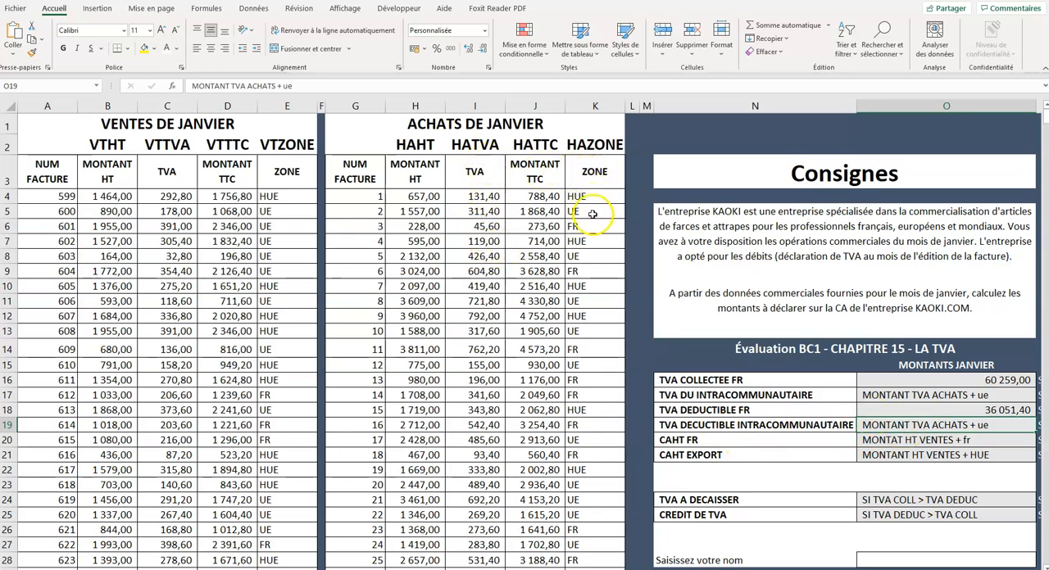
- Calculate the deductible intra-community VAT in O19 with the formula =somme.si(hazone;"ue";hatva)
text(=somme.si)
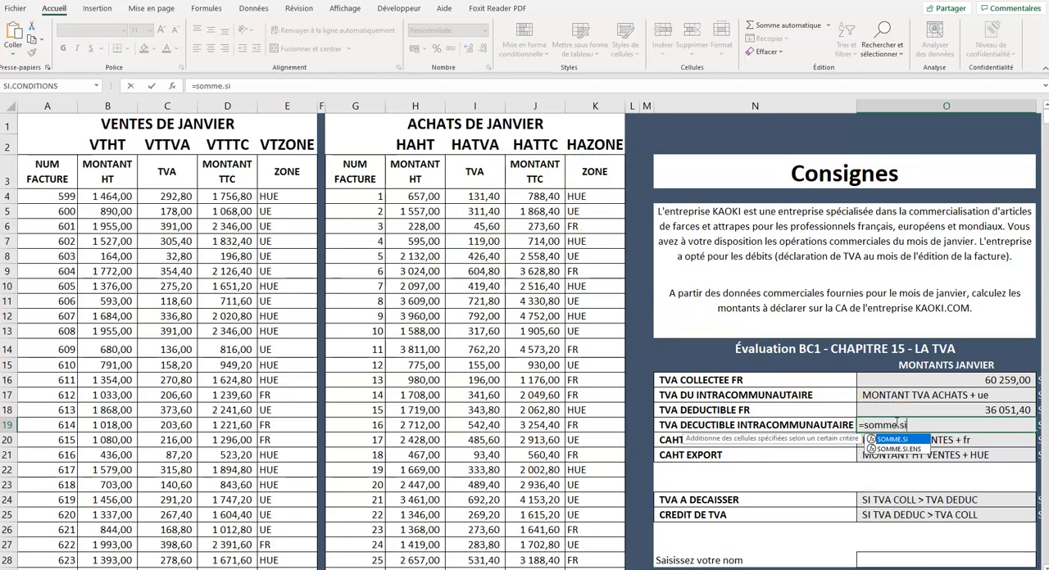
text(()
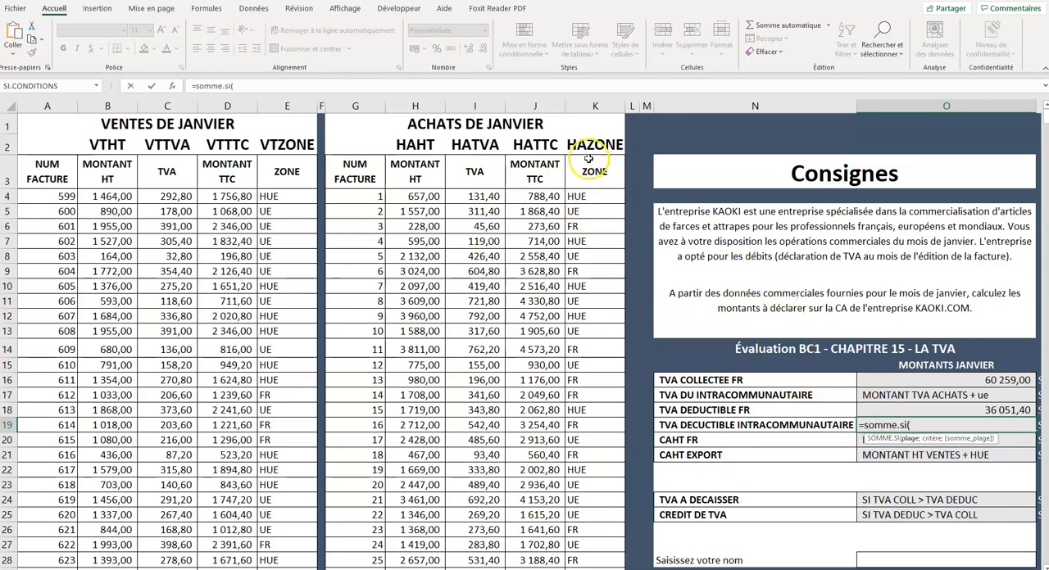
text(hazo)
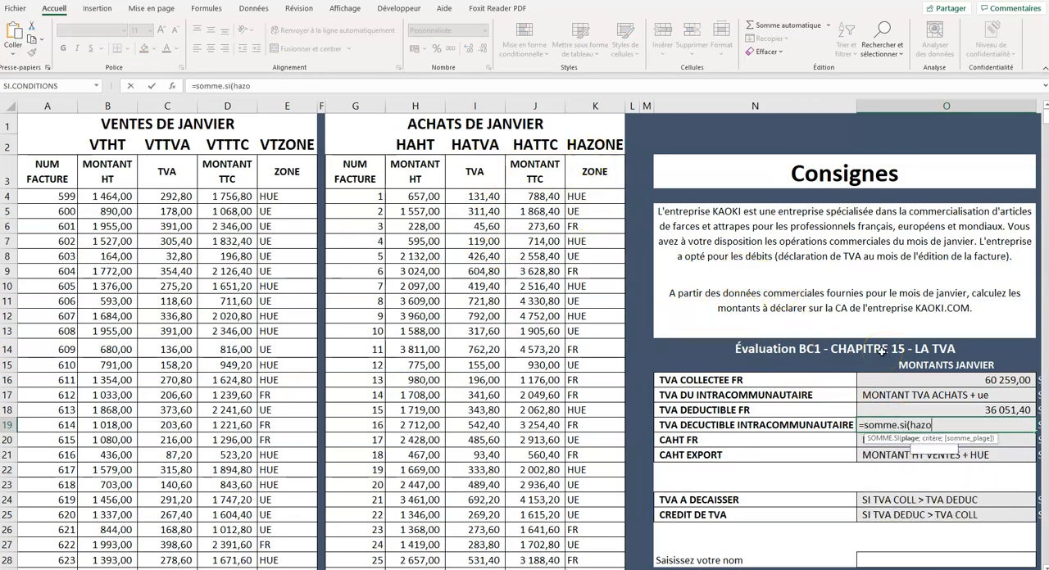
text(ne;)
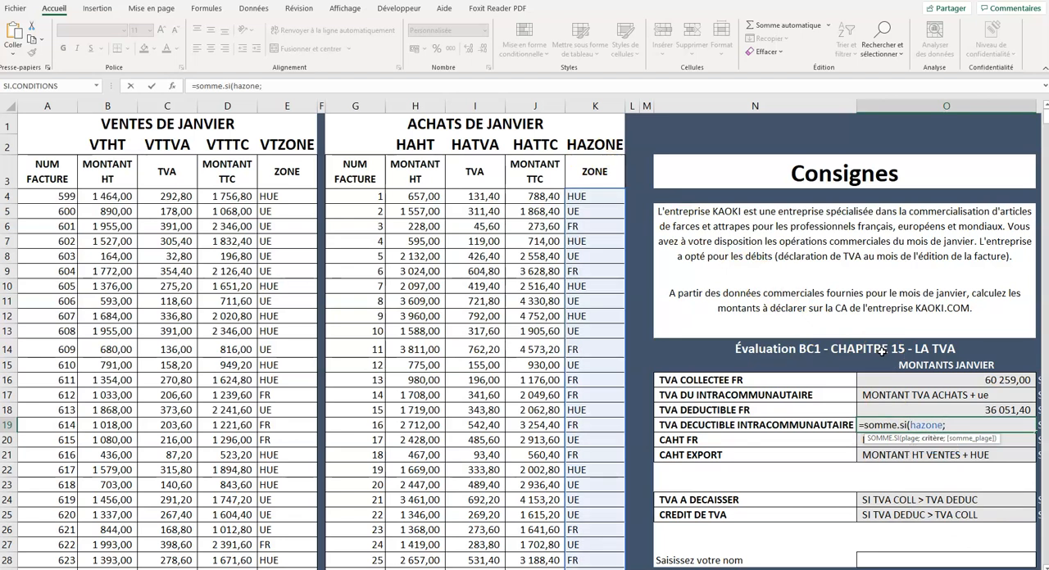
text("ue)
text(;)
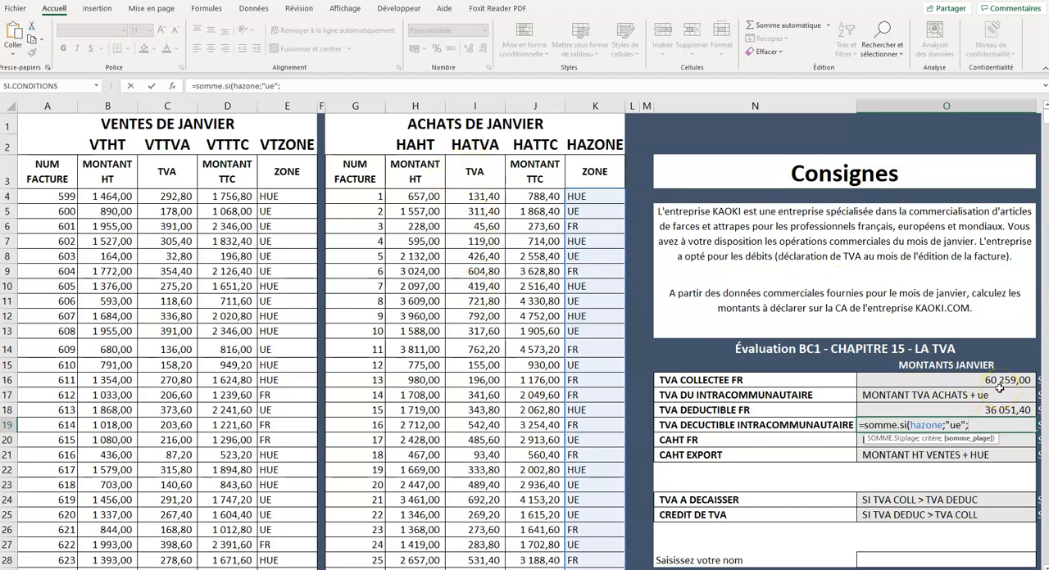
text(ha)
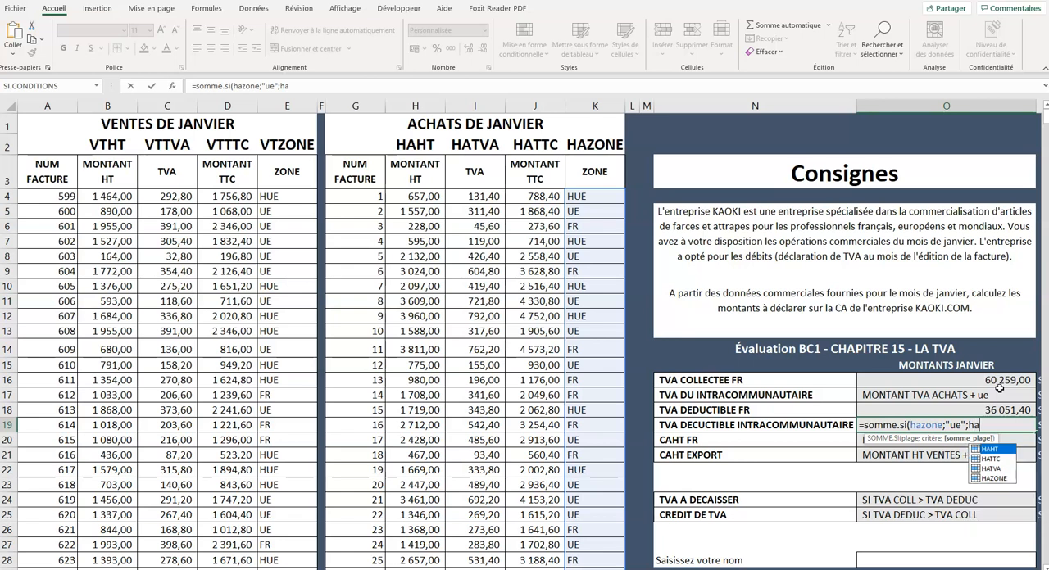
text(tva))
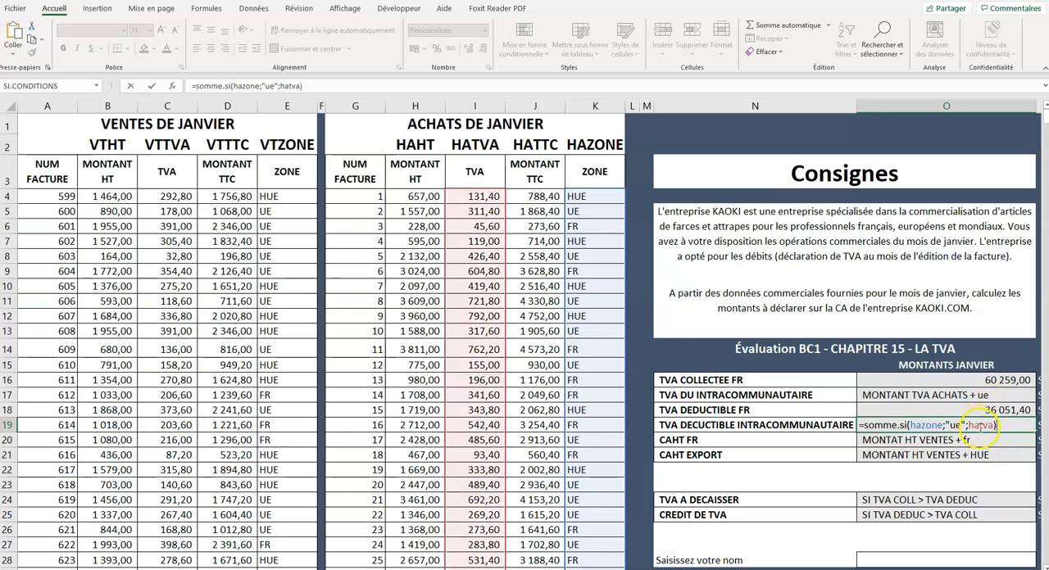
key(Return)
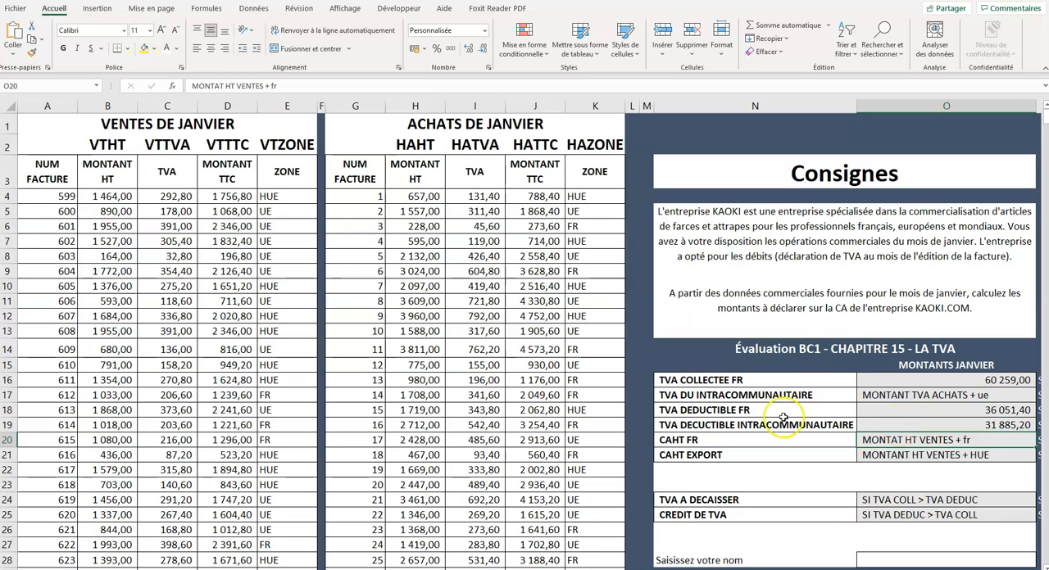
- Set TVA DU INTRACOMMUNAUTAIRE in O17 equal to the deductible intra-community VAT in O19
click(980, 426)
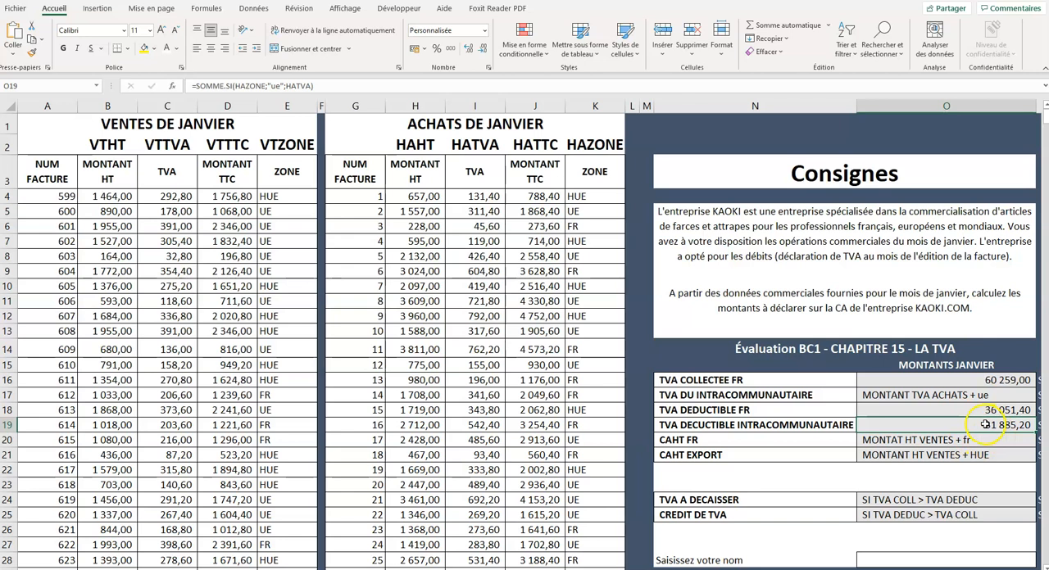
click(931, 395)
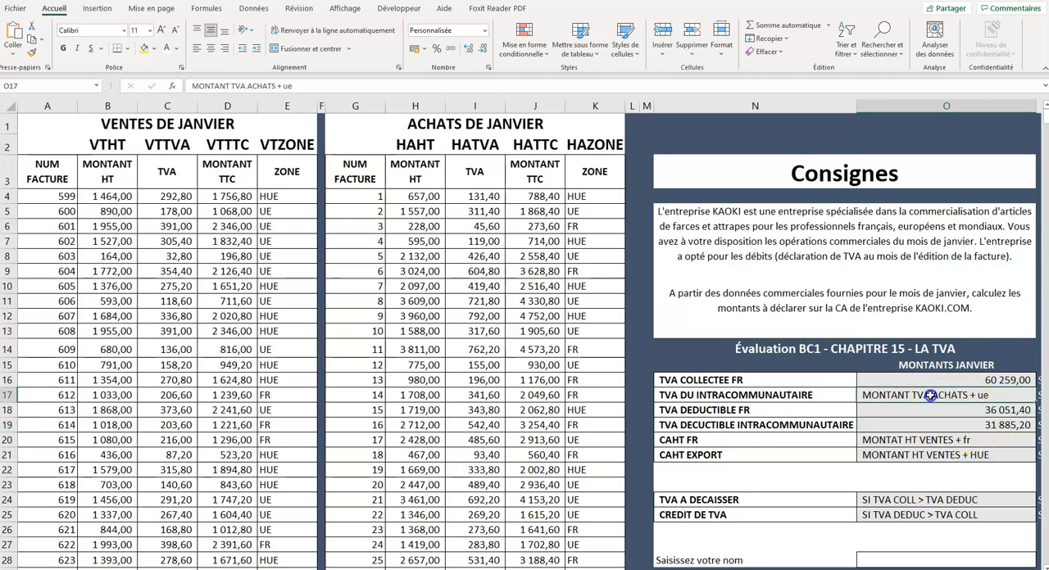
text(=)
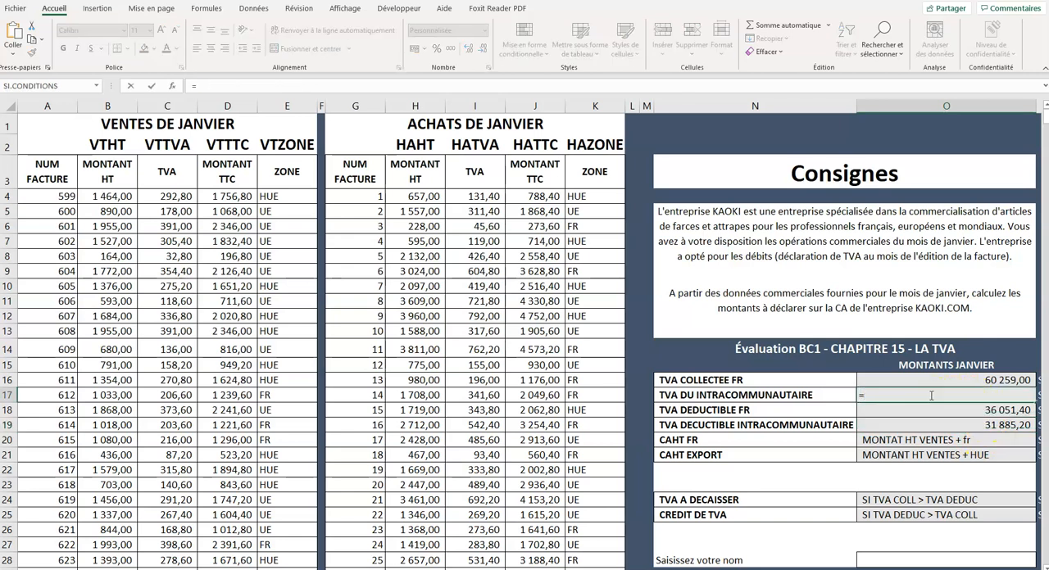
click(945, 424)
key(Return)
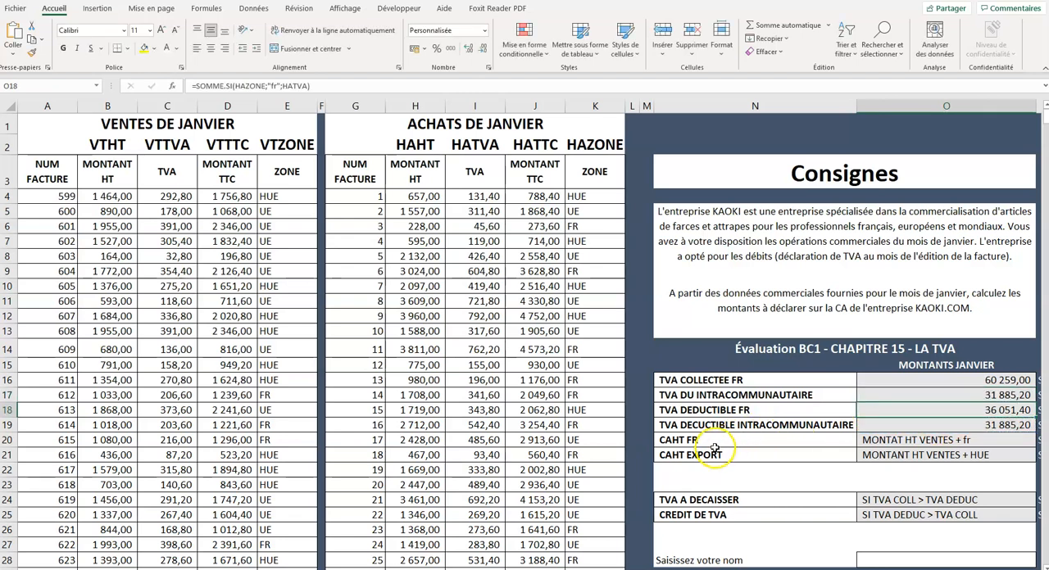
- Calculate CAHT FR in O20 with the formula =somme.si(vtzone;"fr";vtht)
click(897, 441)
text(=)
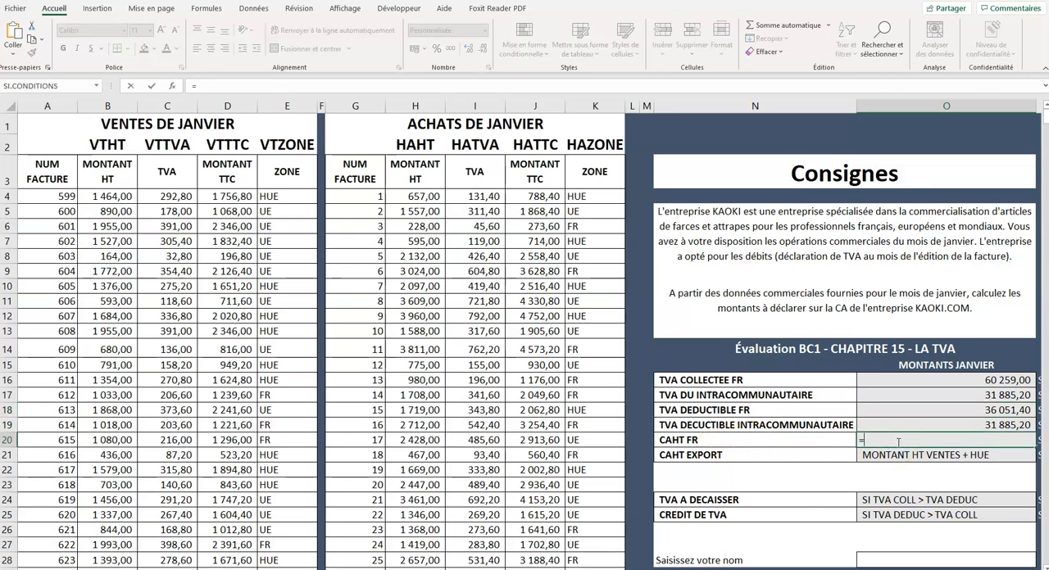
text(somme.si()
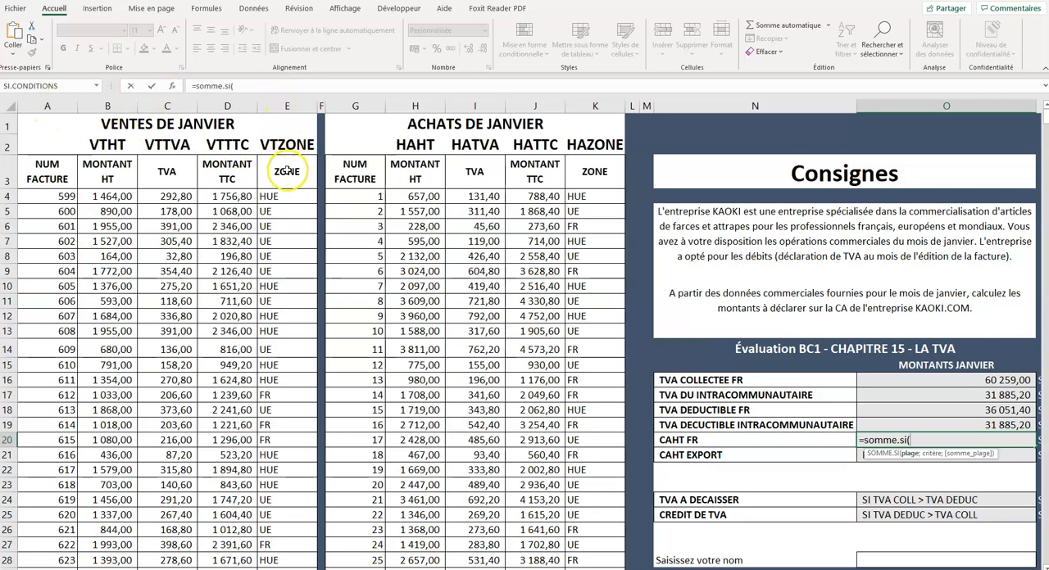
text(v)
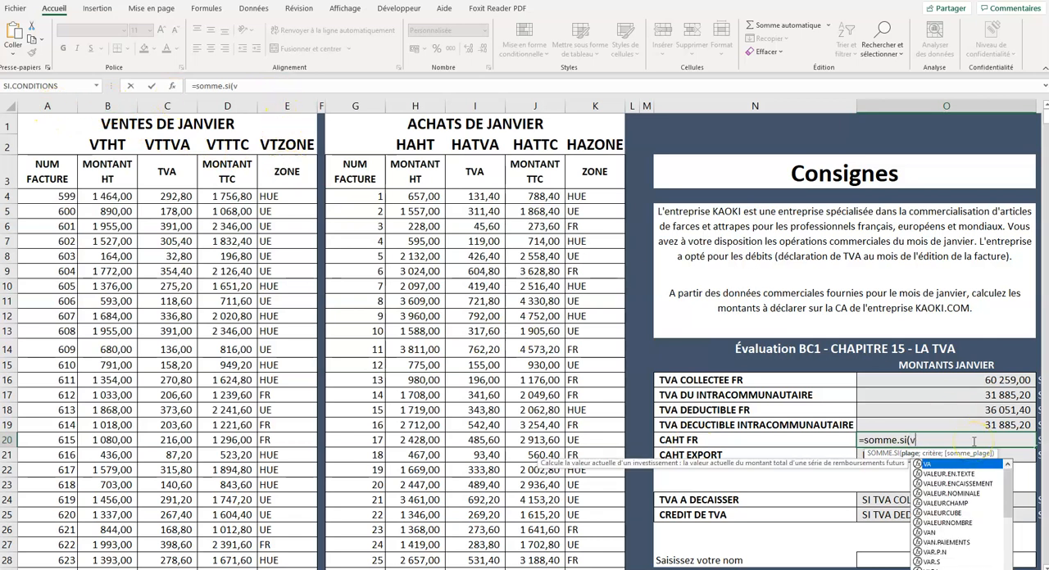
text(tzone;)
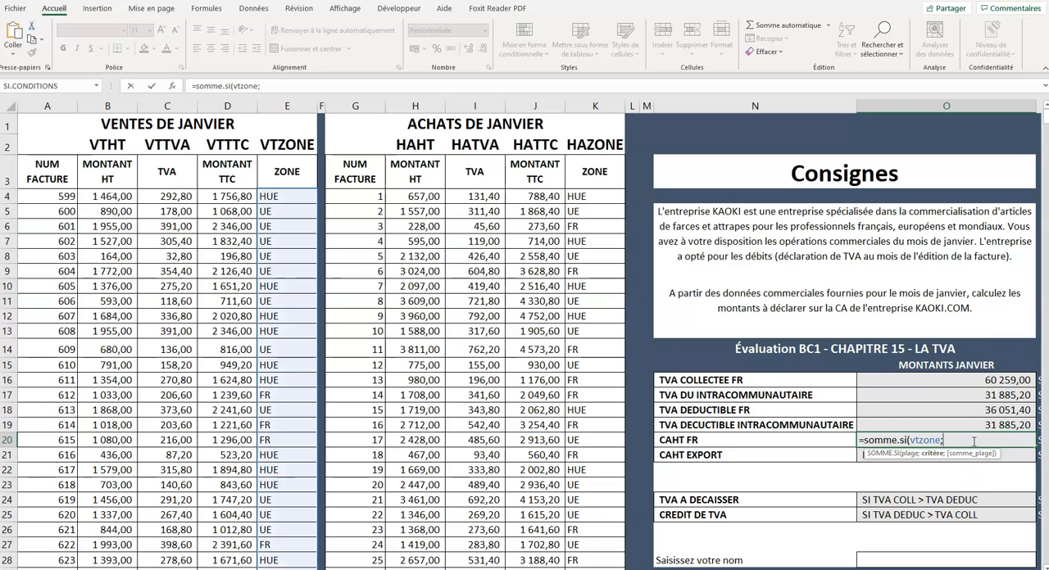
text("fr";)
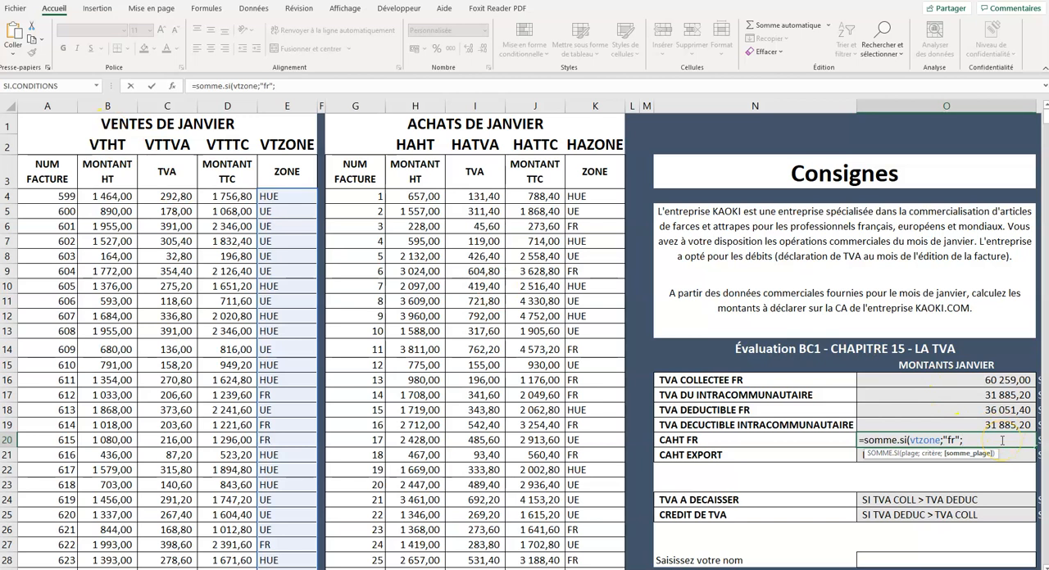
text(vtht))
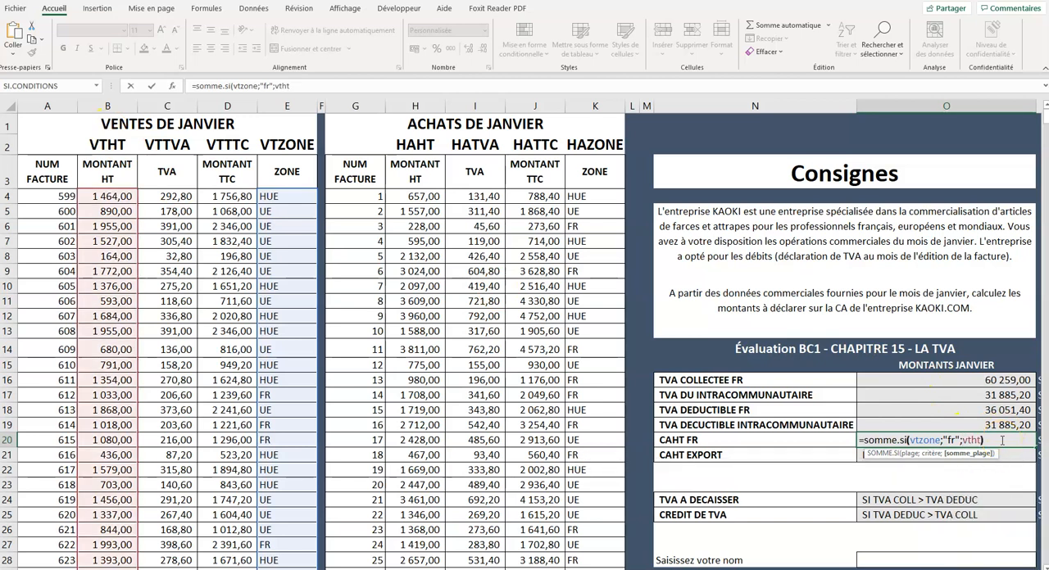
key(Return)
- Calculate CAHT EXPORT in O21 with the formula =somme.si(vtzone;"hue";vtht)
click(939, 453)
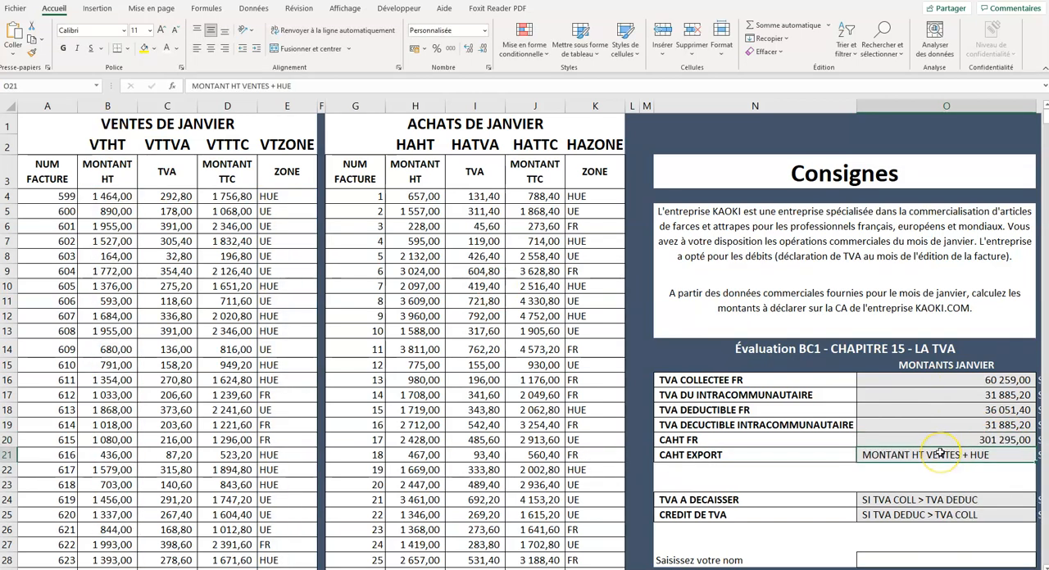
text(=somme)
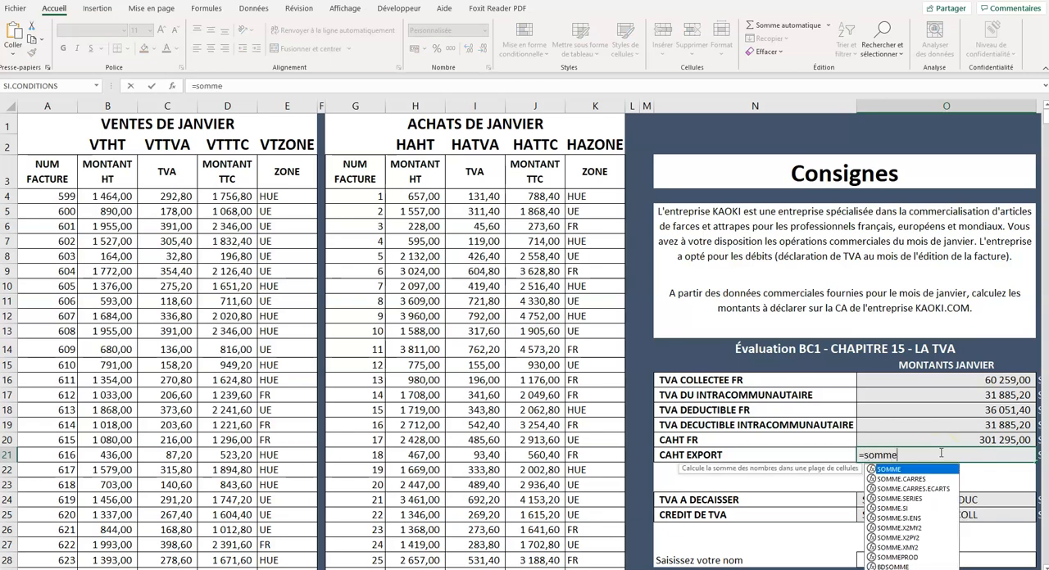
text(.si()
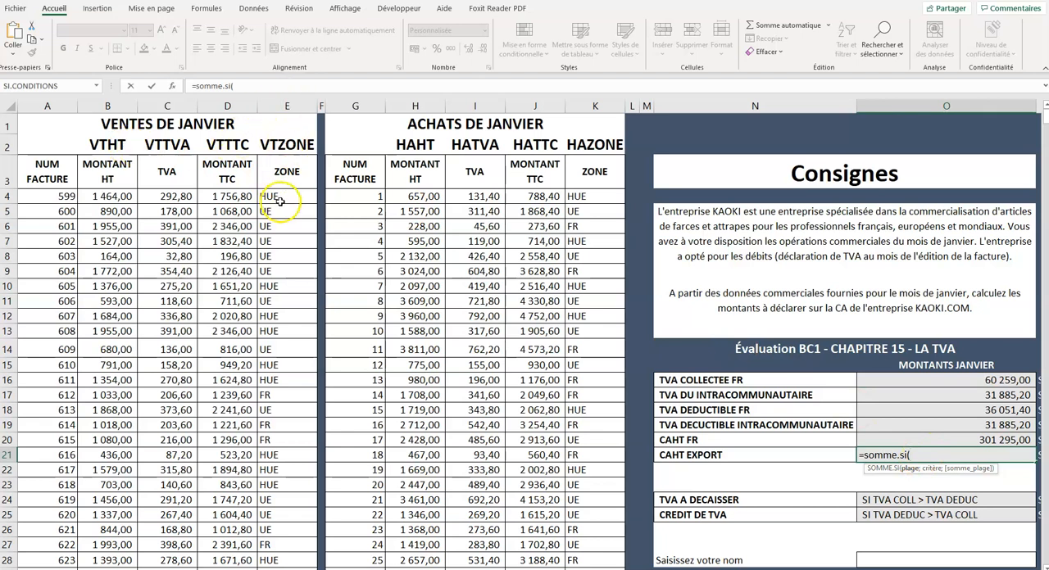
text(v)
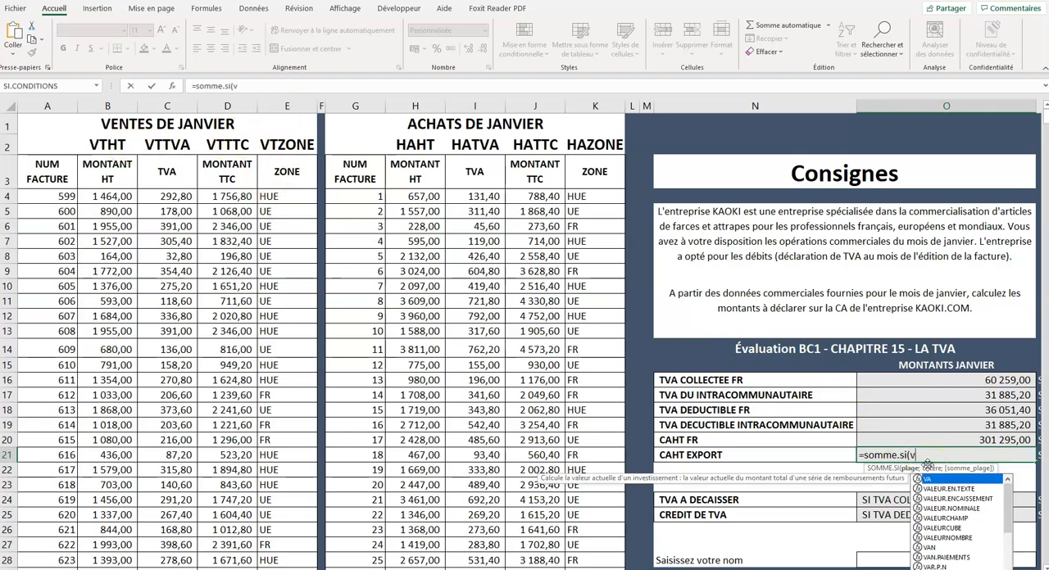
text(tzone;)
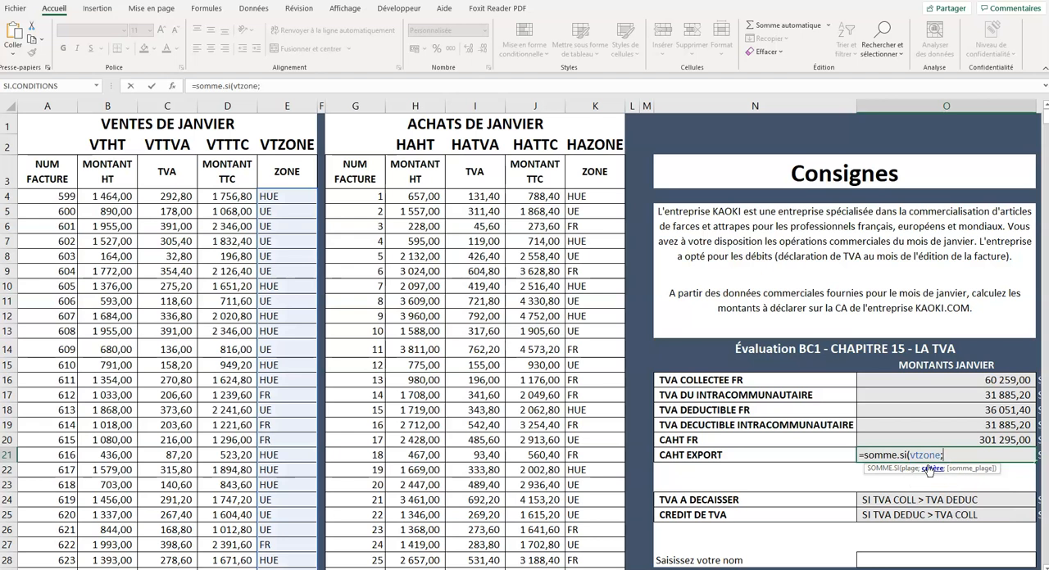
text("hue";v)
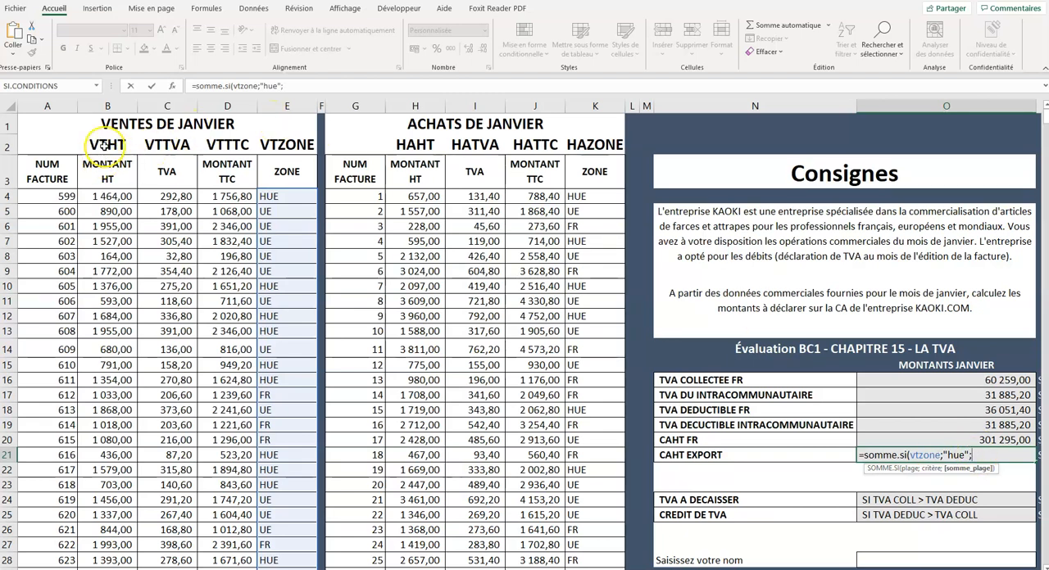
text(tht))
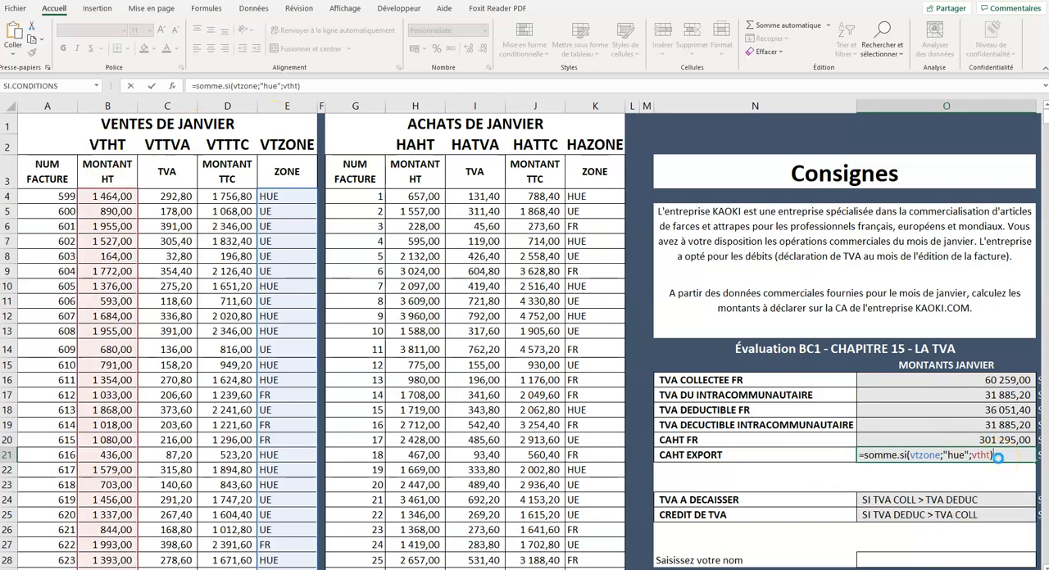
key(Return)
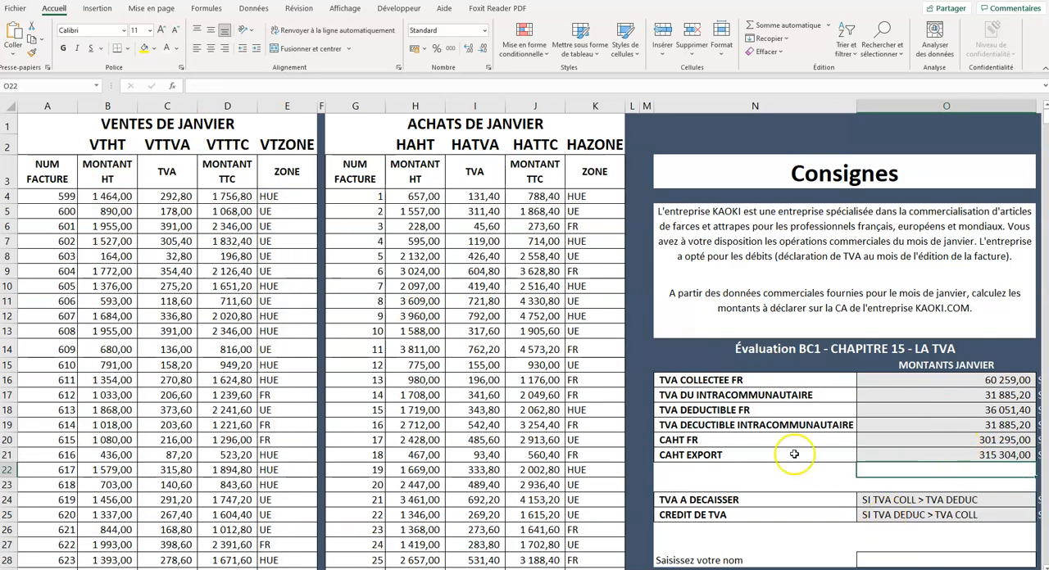
- Calculate TVA A DECAISSER in O24 with the formula =si(O16>O18;O16-O18;0)
scroll(815, 492, down, 1)
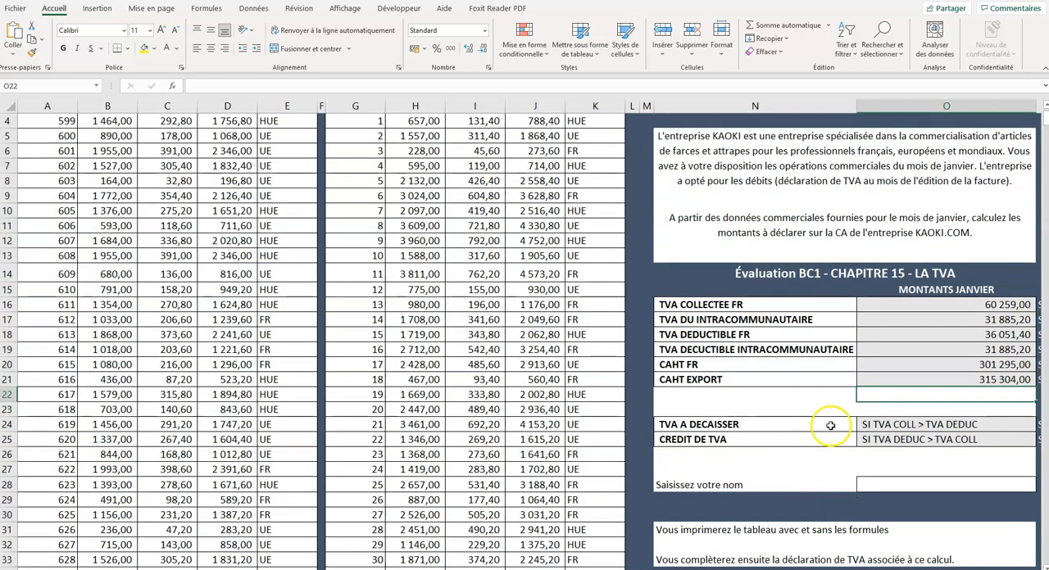
drag(680, 304, 942, 303)
click(798, 335)
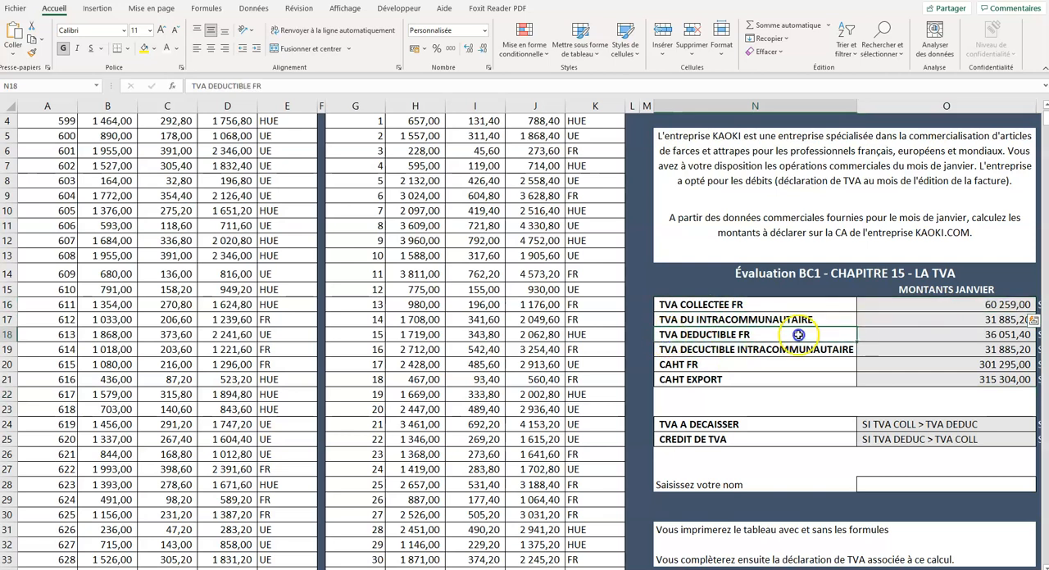
drag(798, 335, 897, 335)
click(890, 424)
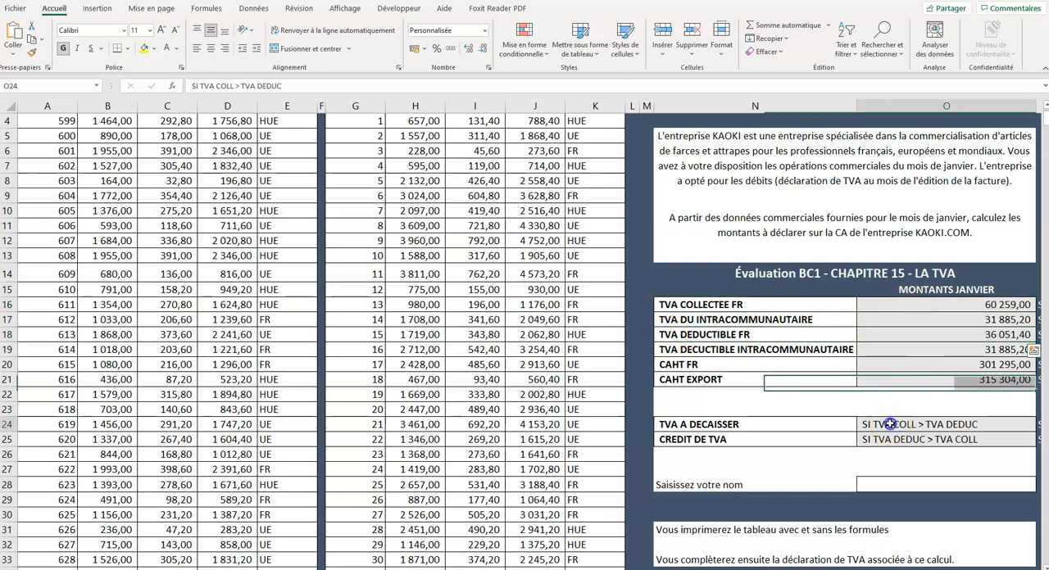
text(sI TVA DEDUC > TVA COLL)
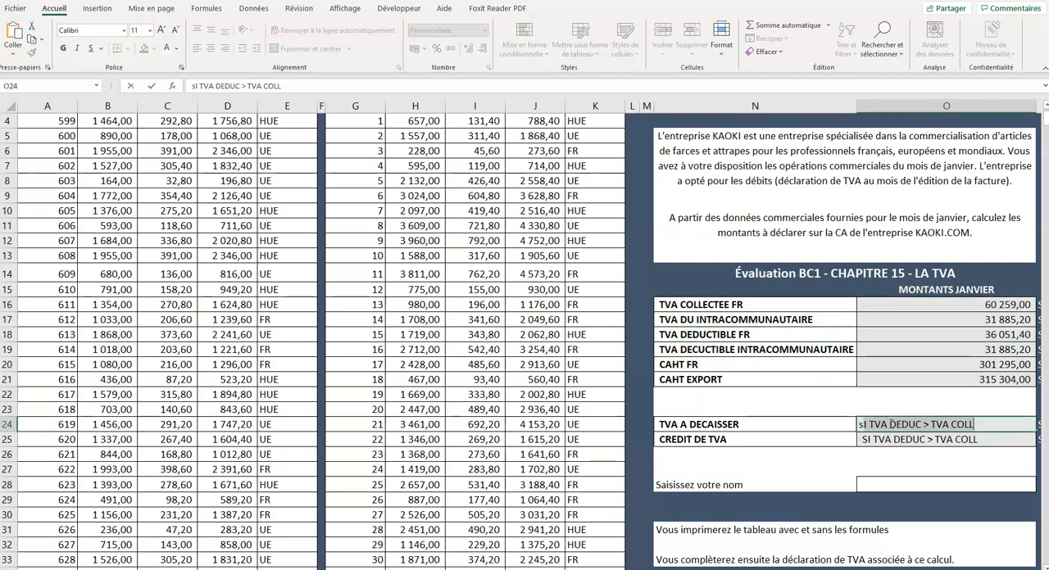
key(BackSpace)
key(BackSpace)
text(=si()
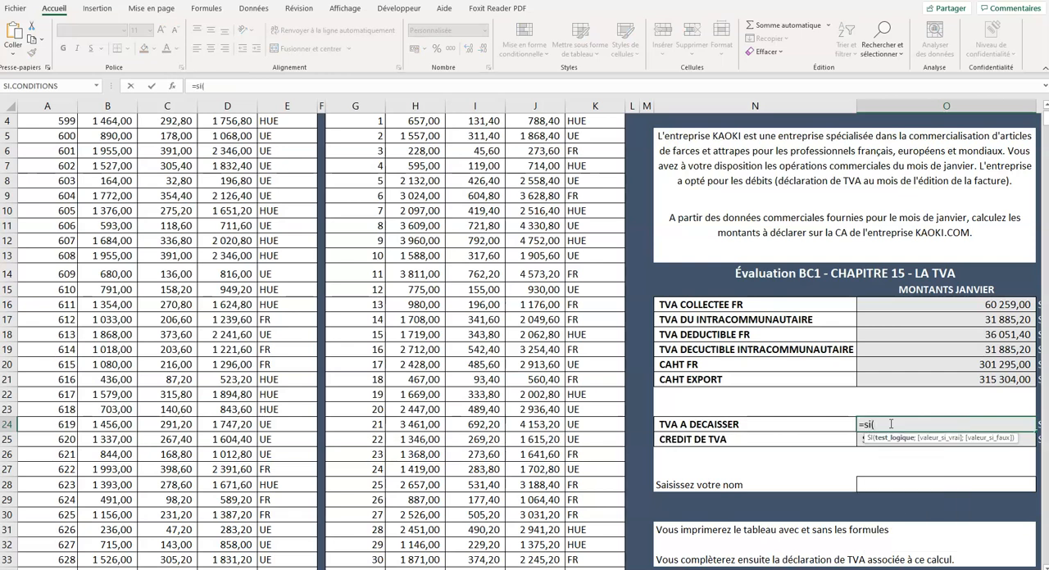
click(880, 305)
text(>)
click(892, 337)
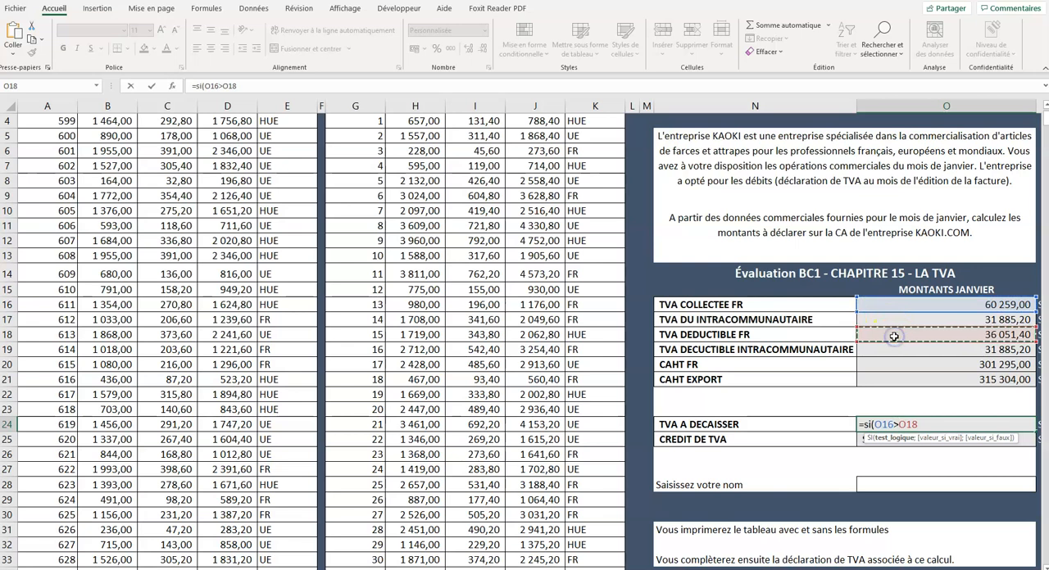
text(;)
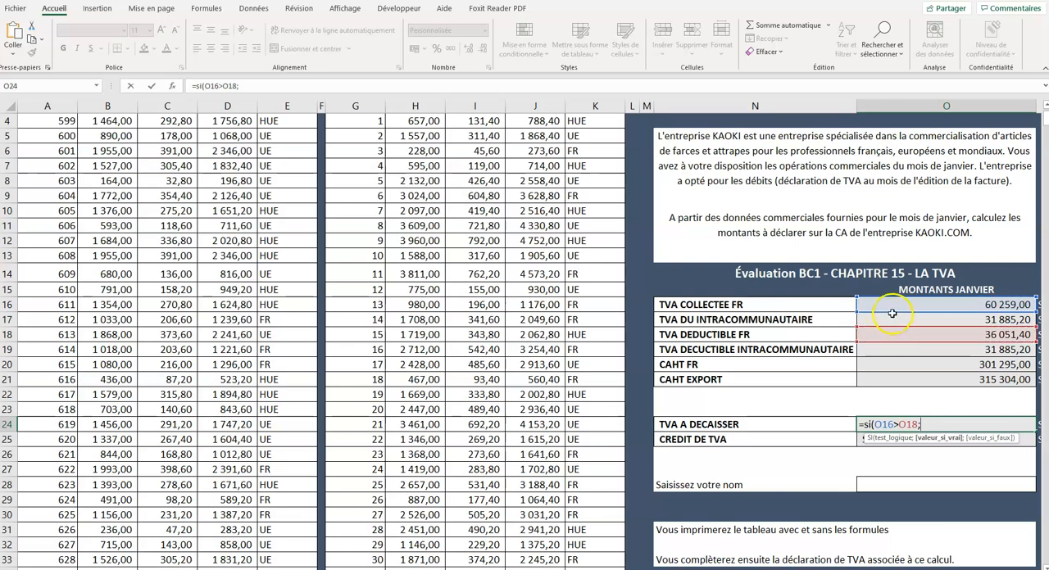
click(890, 306)
text(-)
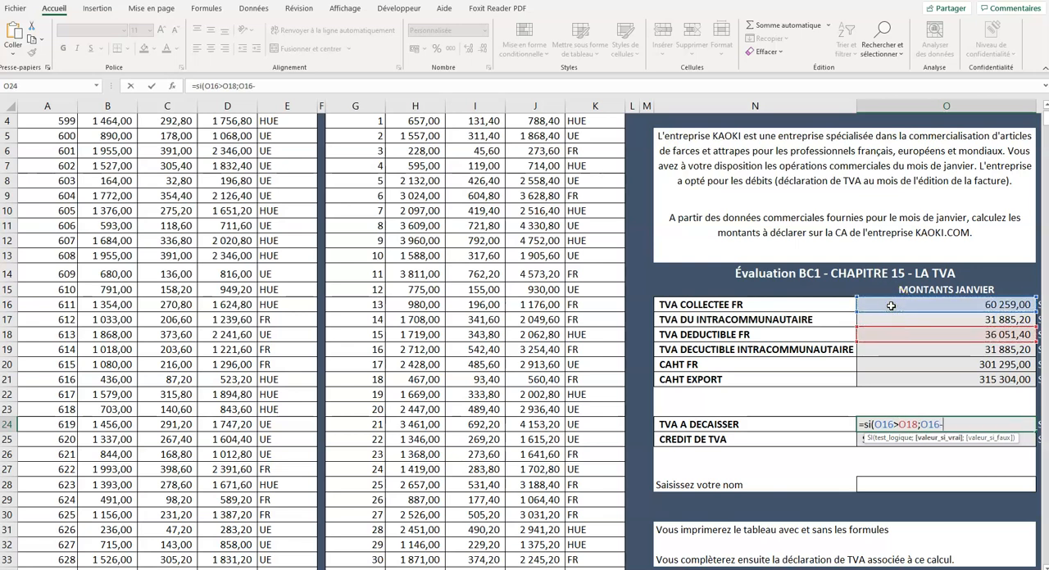
click(892, 336)
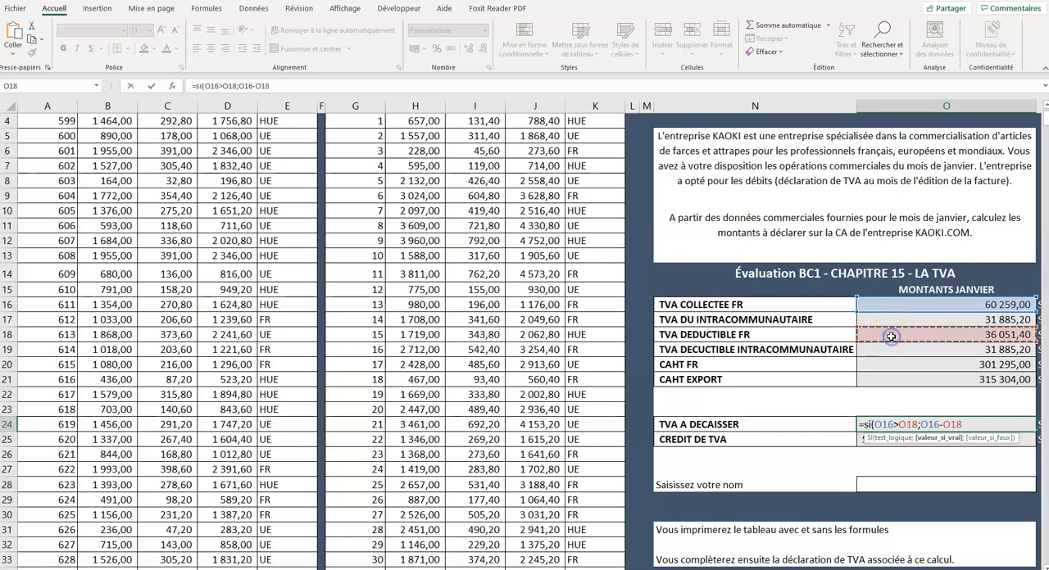
text(;0)
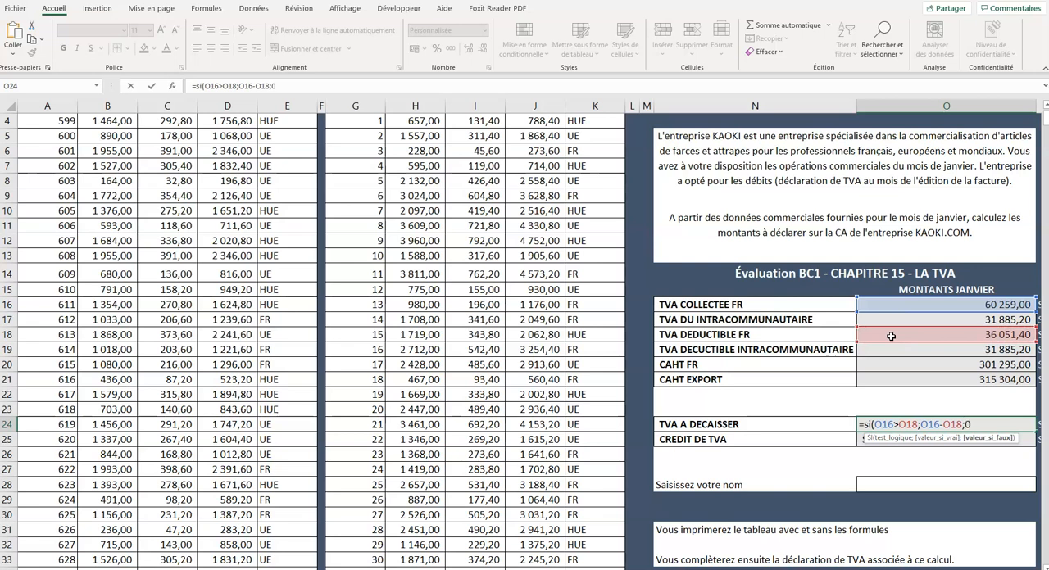
key(Return)
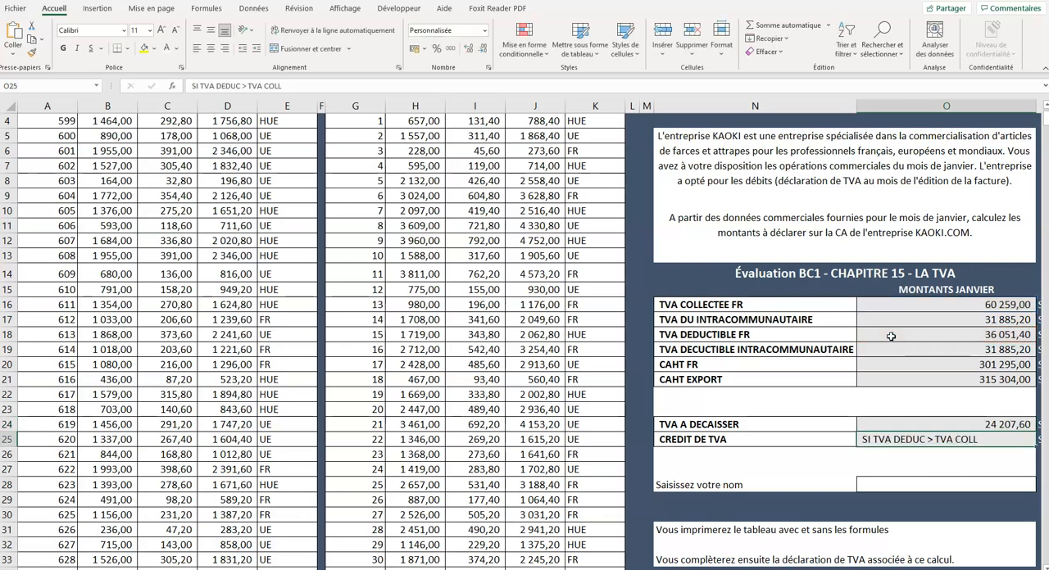
- Calculate CREDIT DE TVA in O25 with the formula =si(O18>O16;O18-O16;0)
text(=)
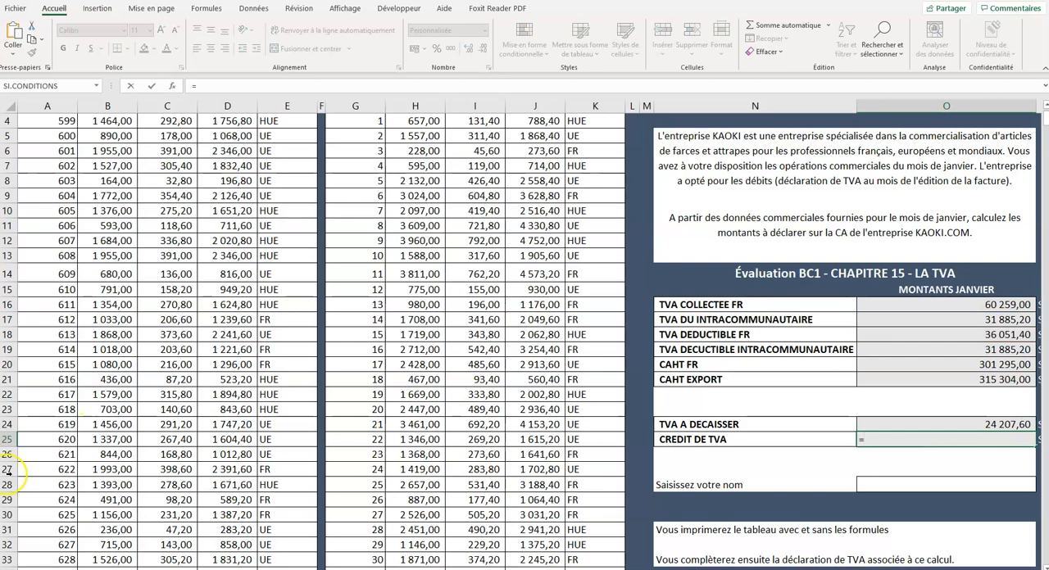
click(878, 442)
text(si()
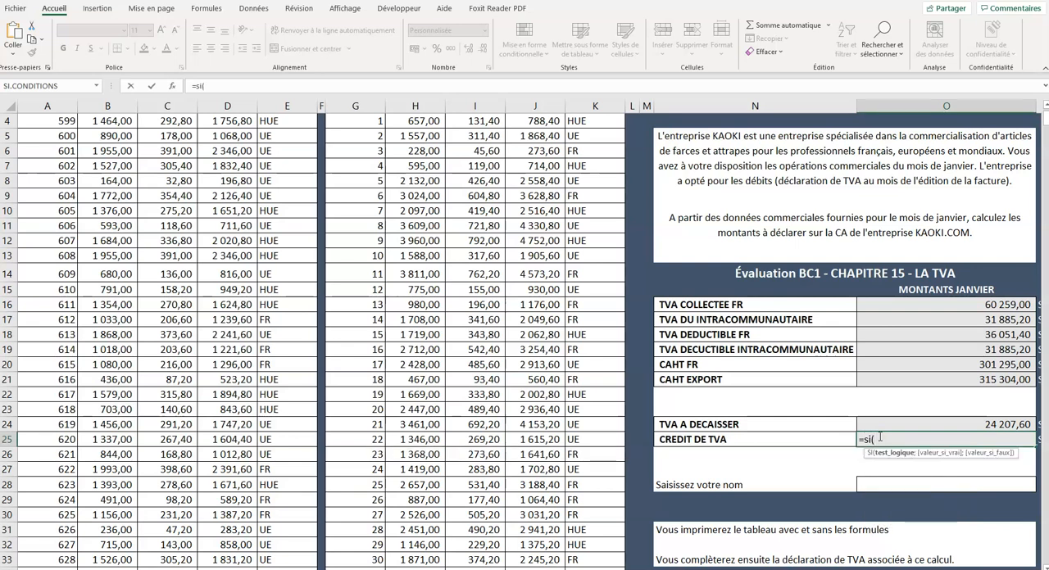
click(899, 335)
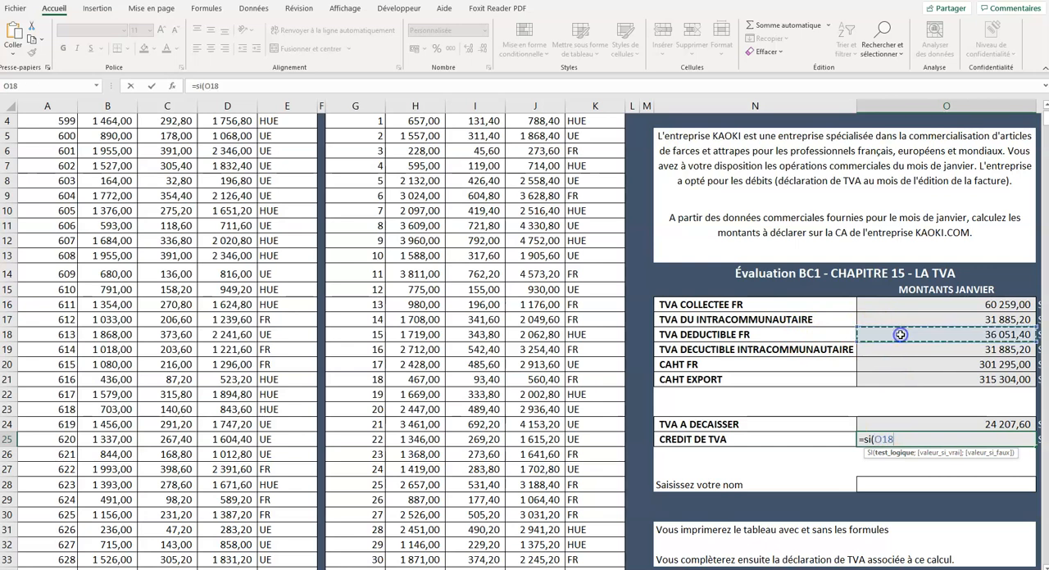
text(>)
click(899, 303)
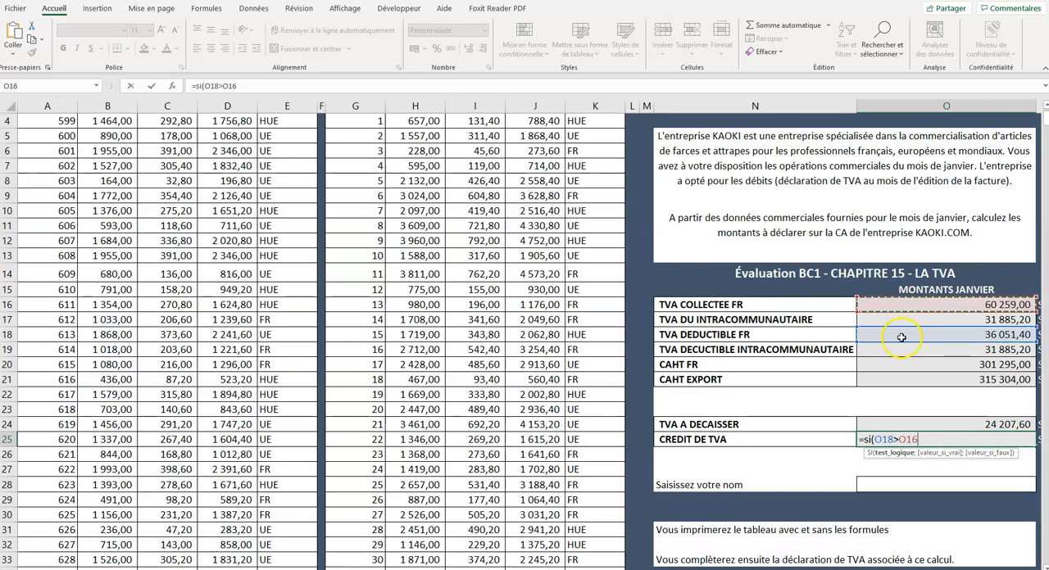
click(902, 334)
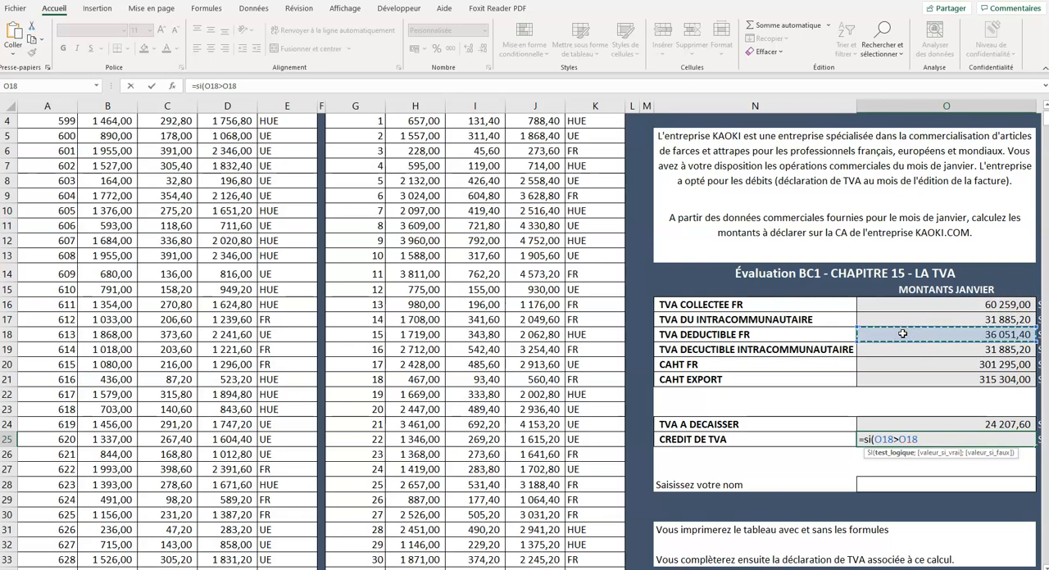
key(BackSpace)
key(BackSpace)
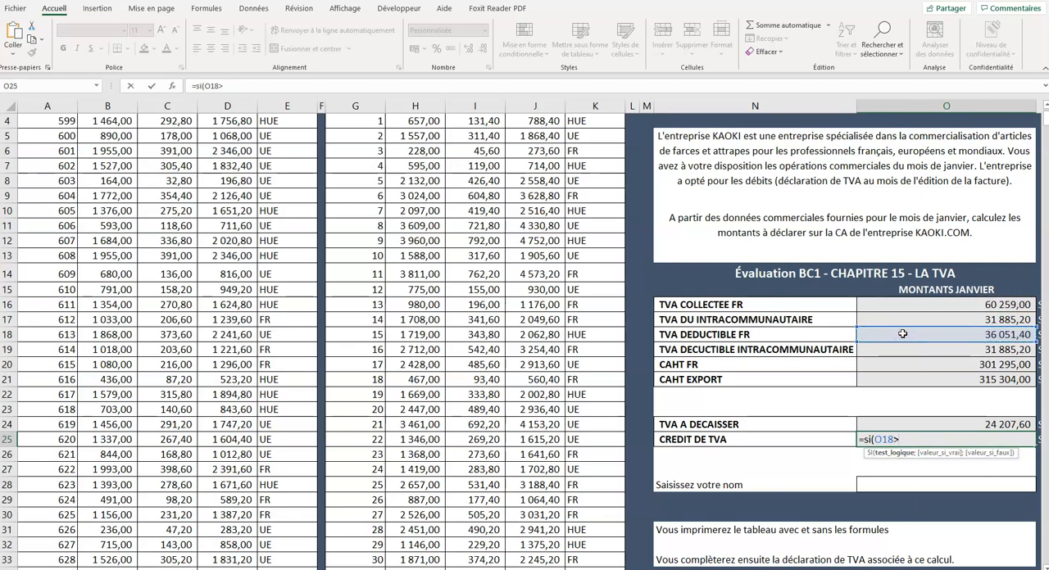
click(873, 307)
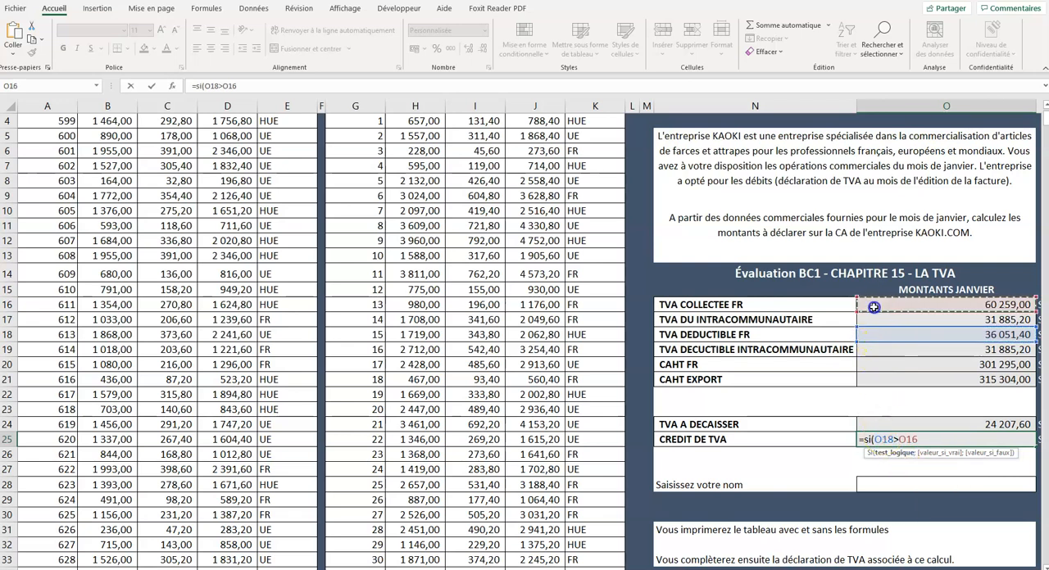
text(;)
click(890, 333)
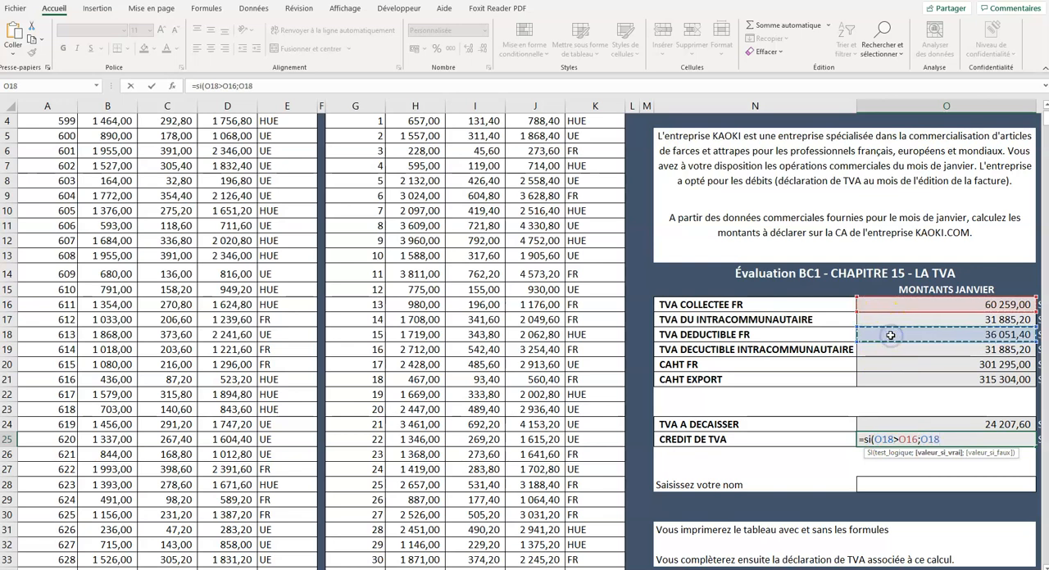
text(-)
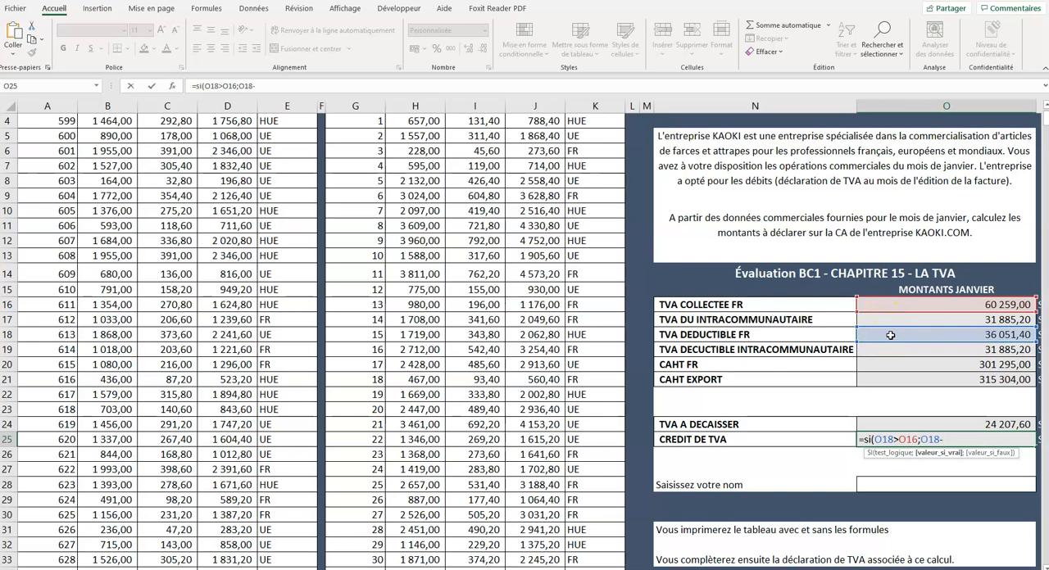
click(886, 304)
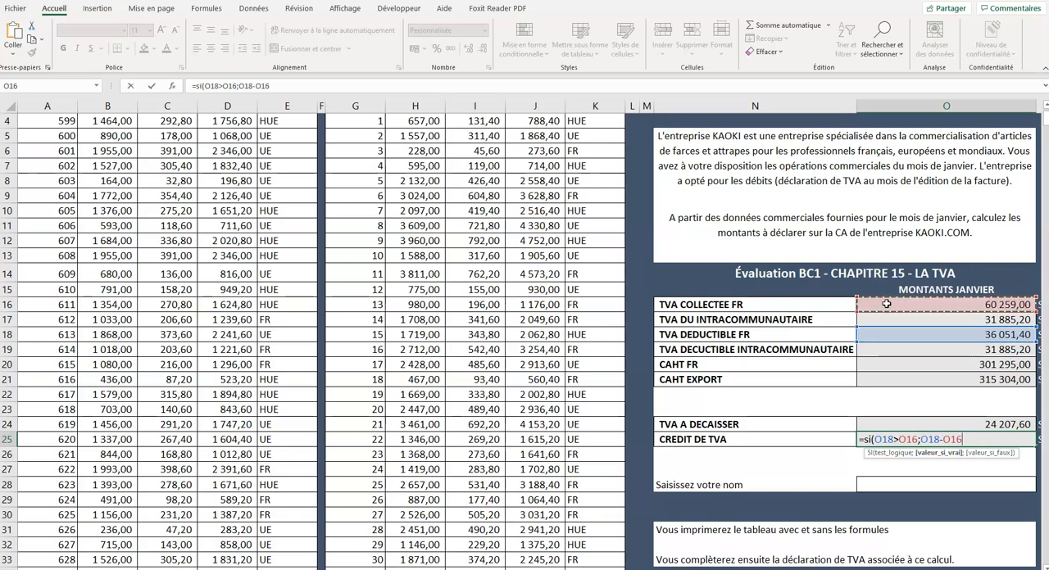
text(;)
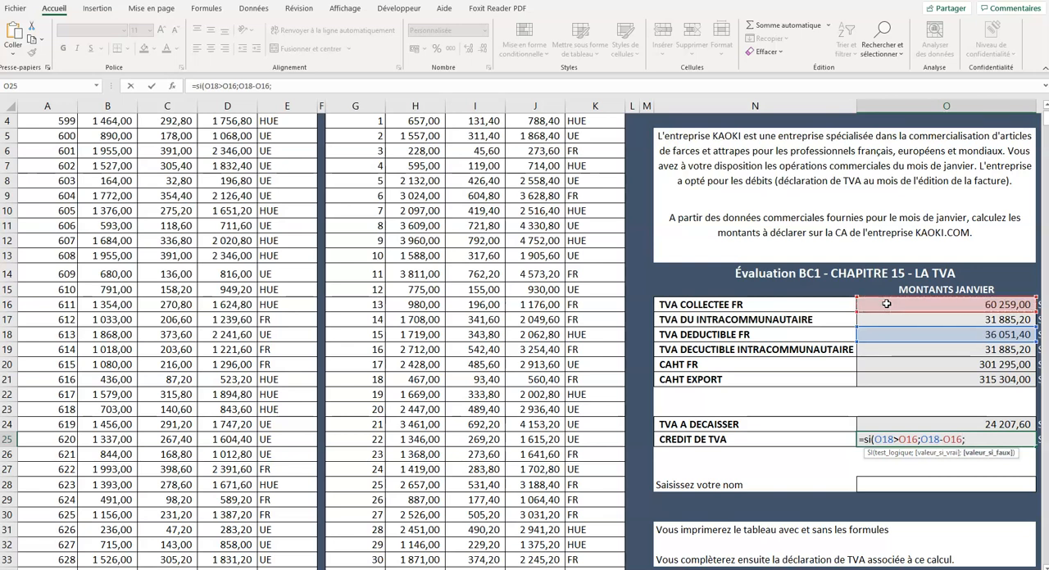
text(0))
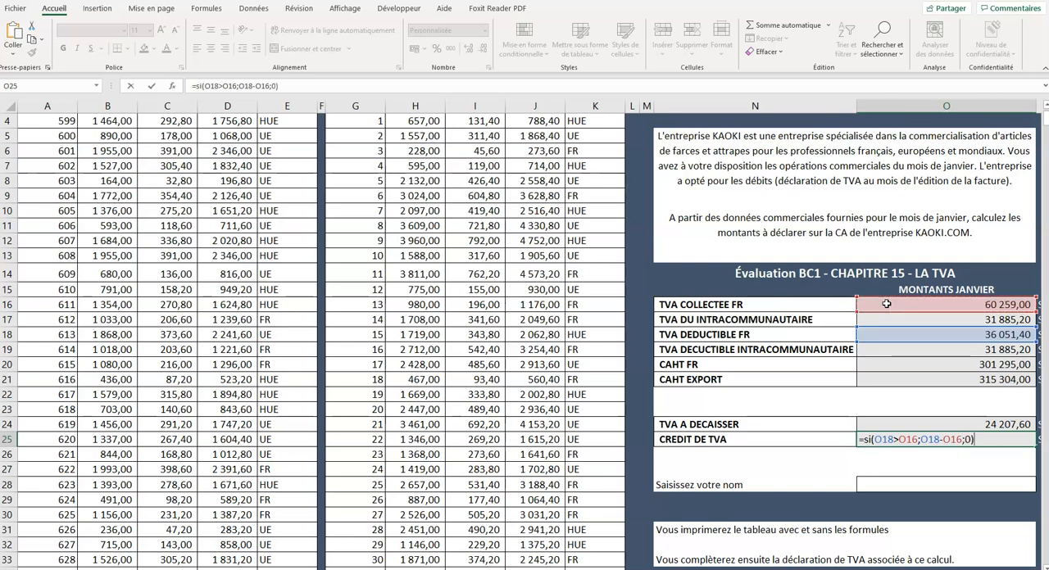
key(Return)
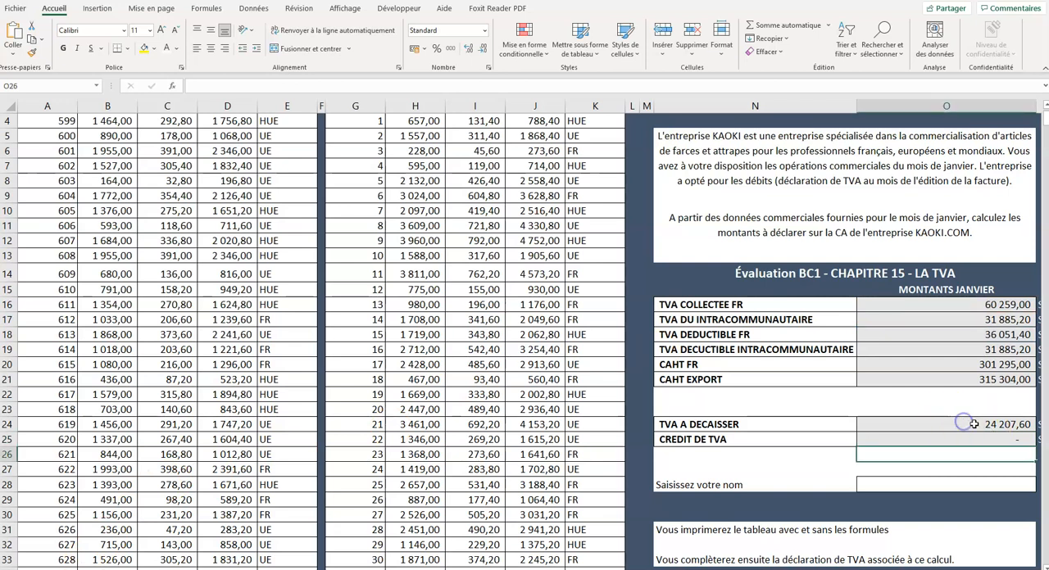
- Compare the formulas and results of TVA A DECAISSER in O24 and CREDIT DE TVA in O25
click(913, 426)
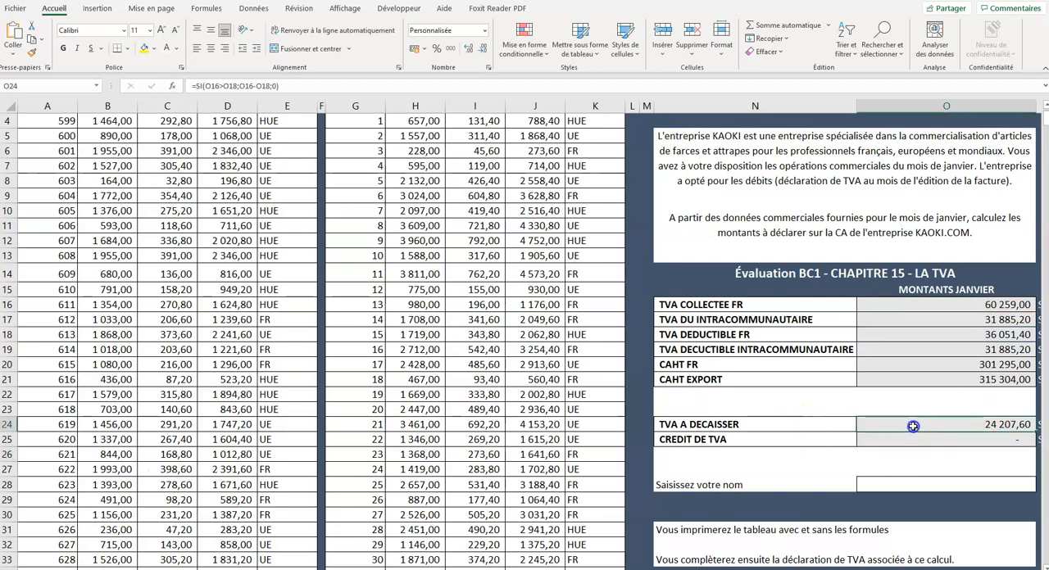
click(954, 439)
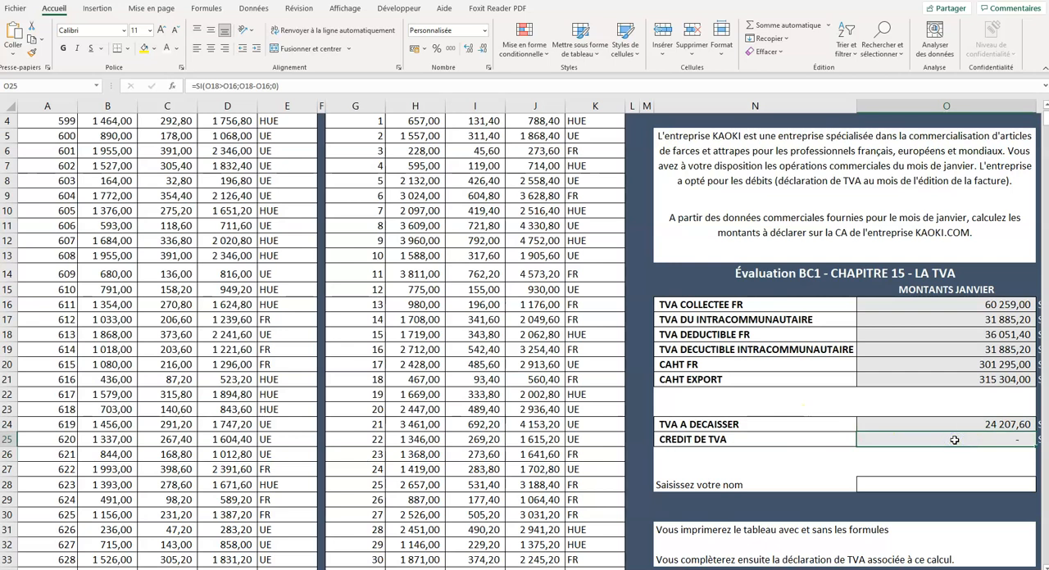
click(957, 426)
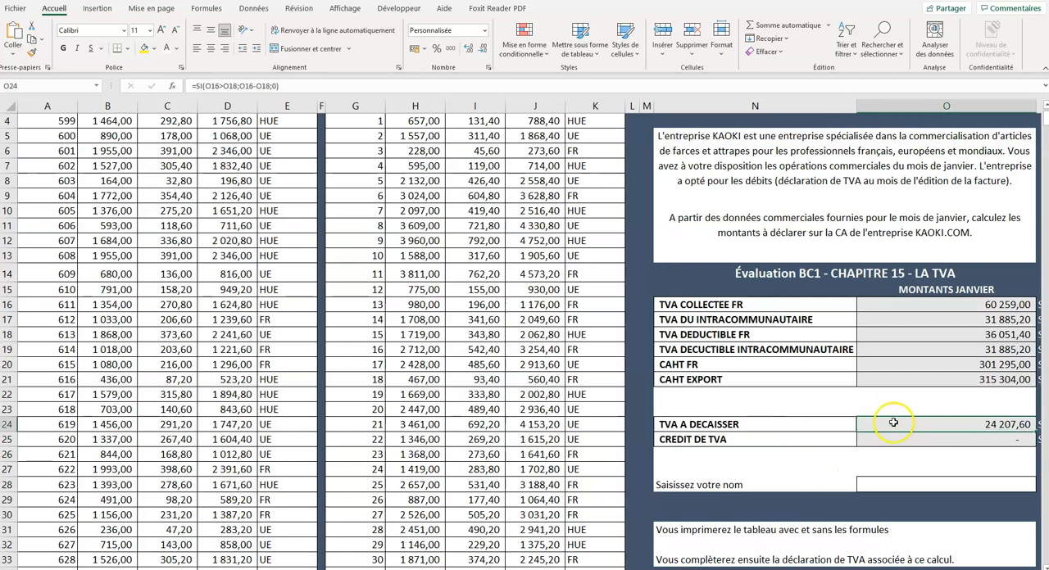
click(914, 442)
click(914, 426)
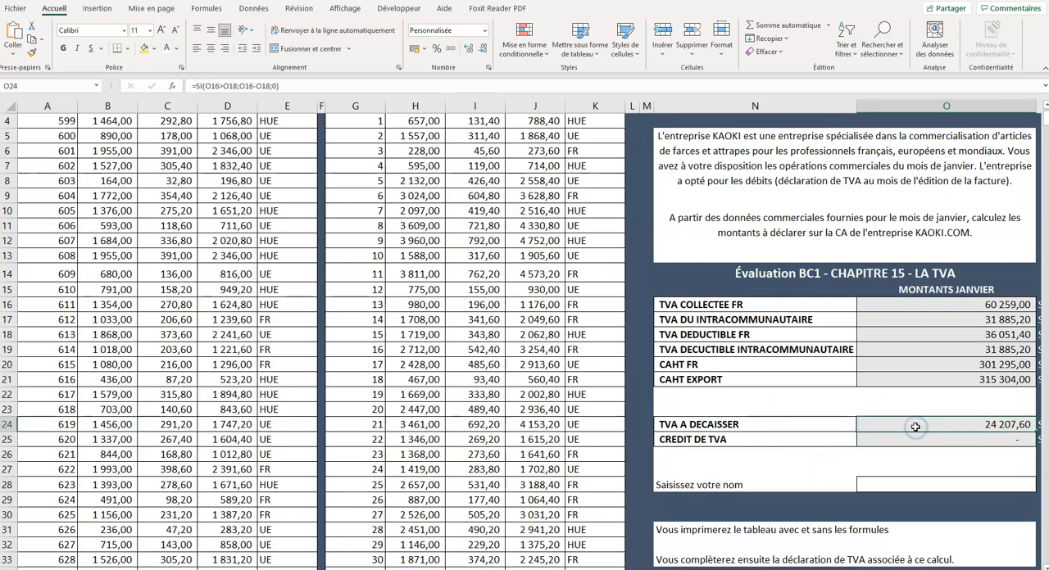